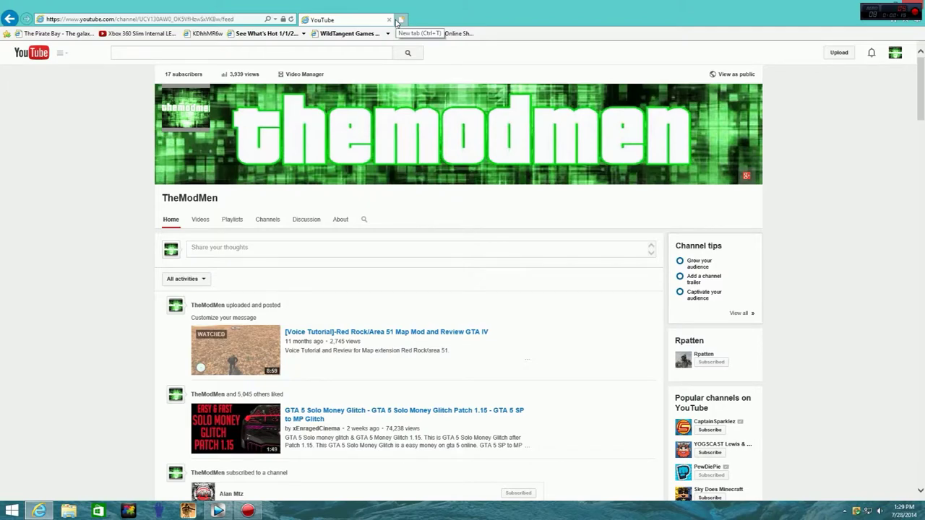
Look over the TheModMen channel page, list its uploaded videos and open the Red Rock/Area 51 map mod video.
scroll(457, 142, "down", 4)
scroll(456, 143, "up", 2)
scroll(457, 143, "down", 1)
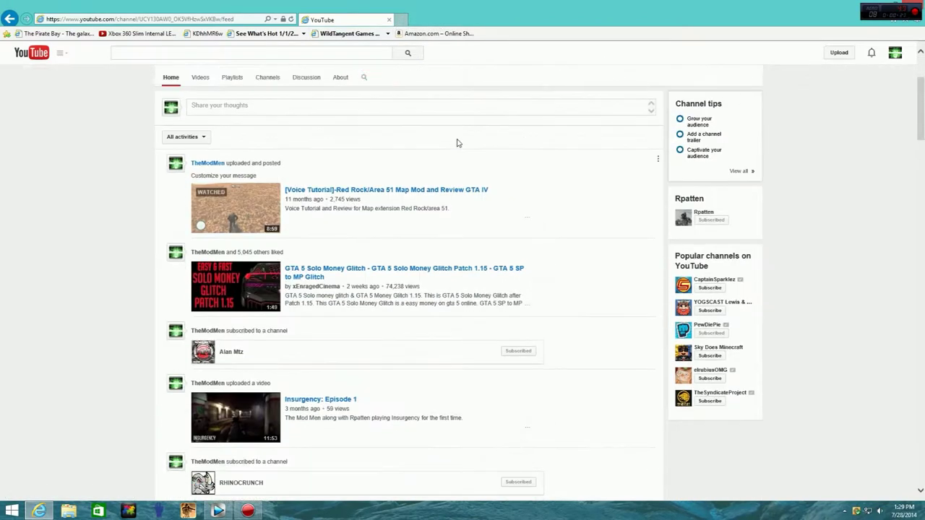
scroll(457, 142, "up", 2)
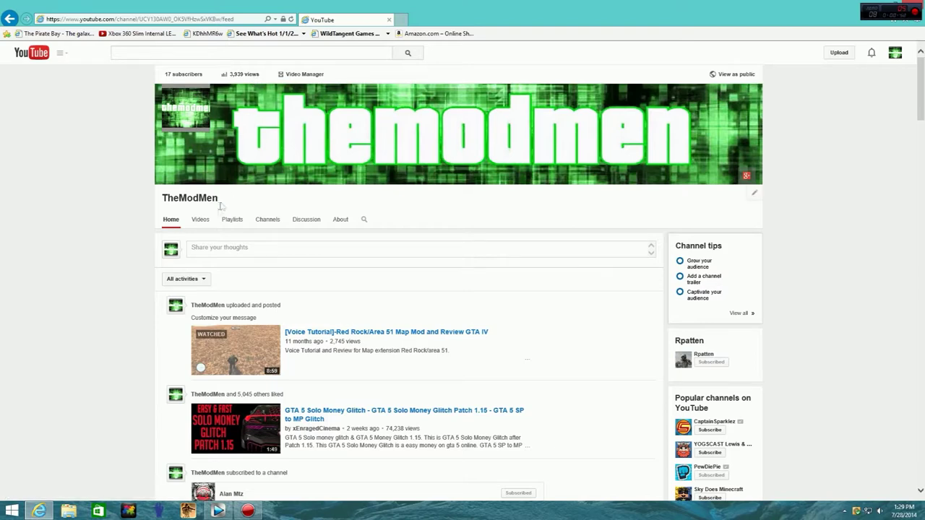
left_click(200, 218)
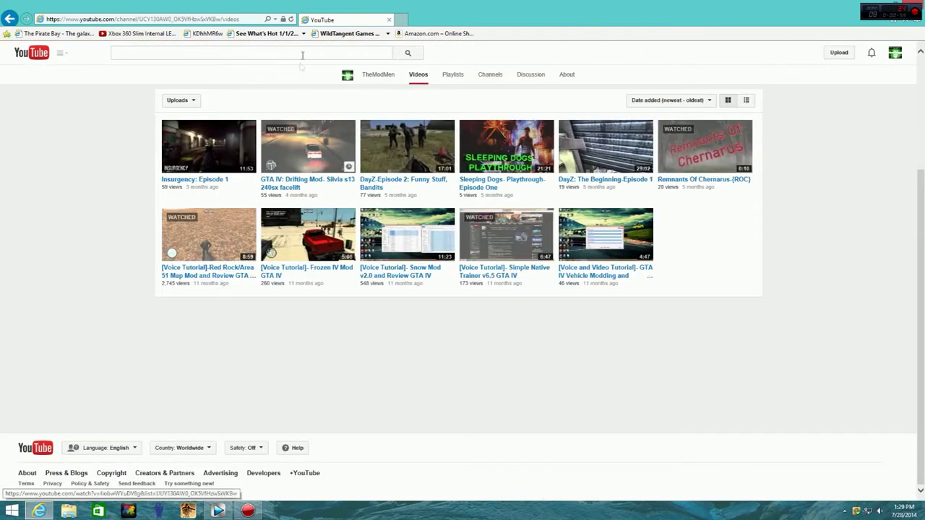
left_click(220, 235)
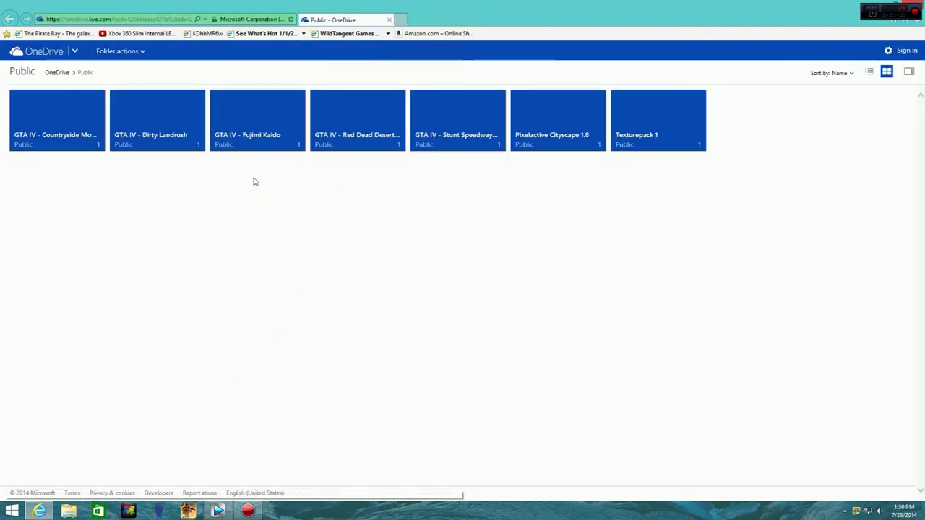
Open the GTA IV - Dirty Landrush folder on OneDrive and start downloading the DL archive.
left_click(172, 121)
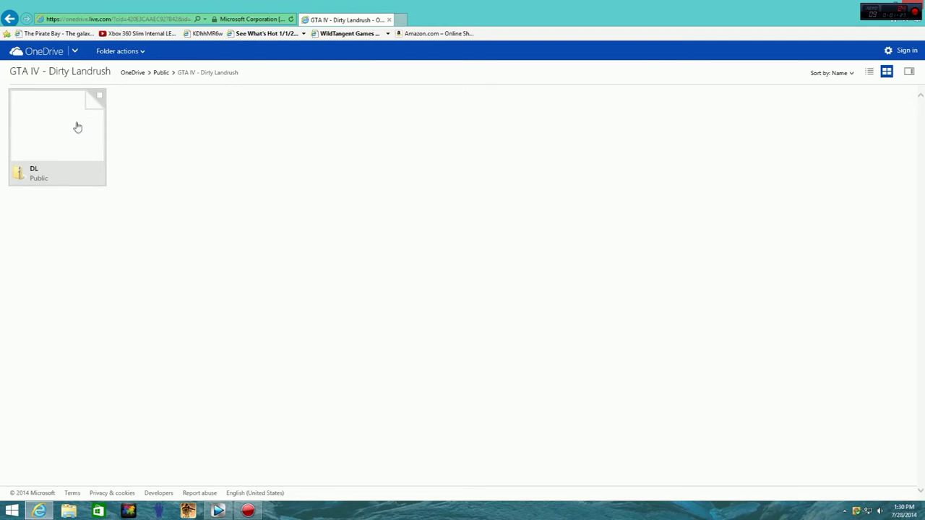
left_click(45, 170)
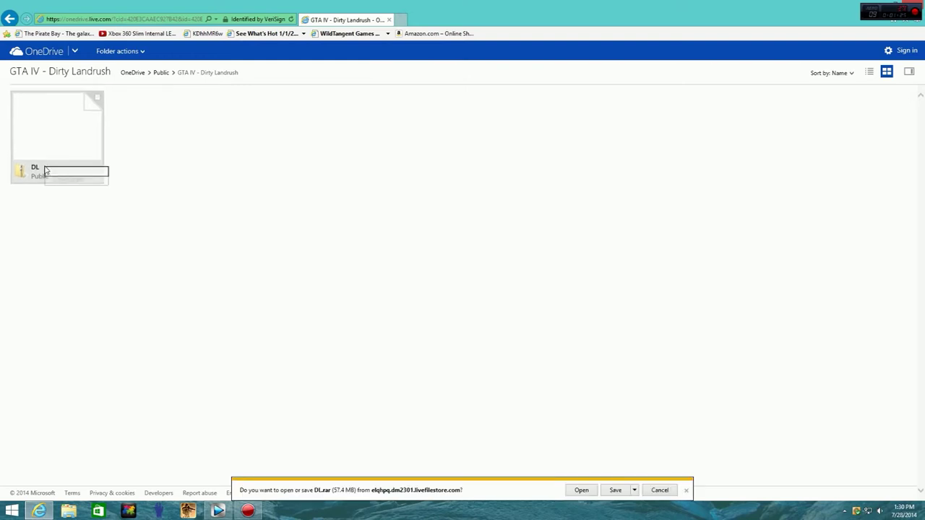
right_click(44, 170)
left_click(378, 275)
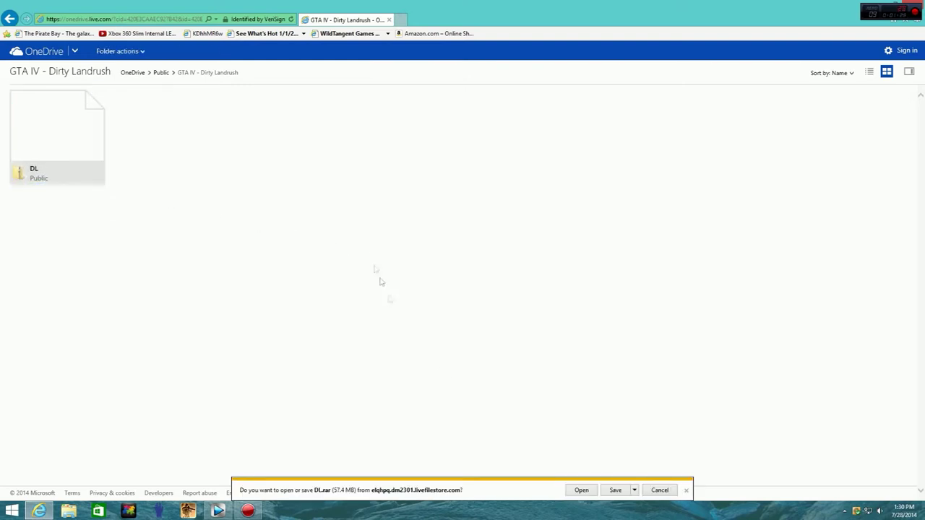
Save the download as DL.rar in the Downloads folder using Save as.
left_click(635, 490)
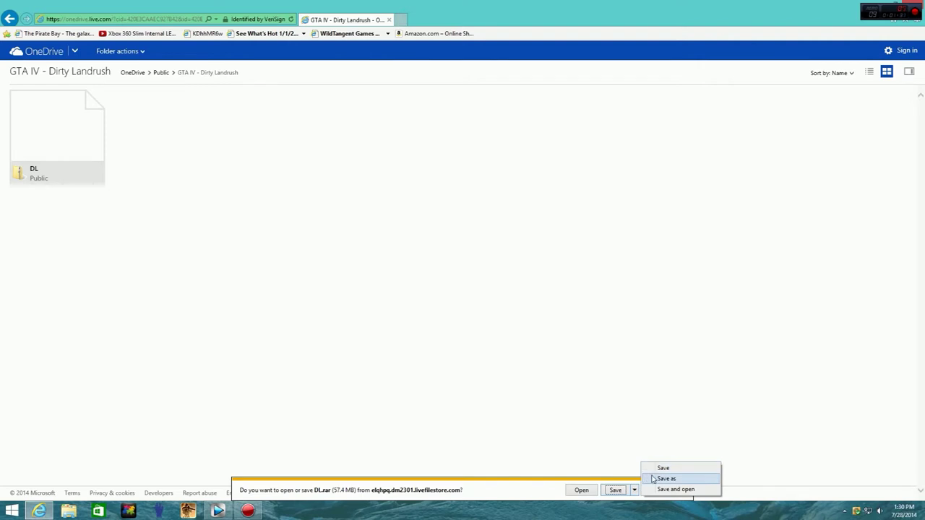
left_click(659, 479)
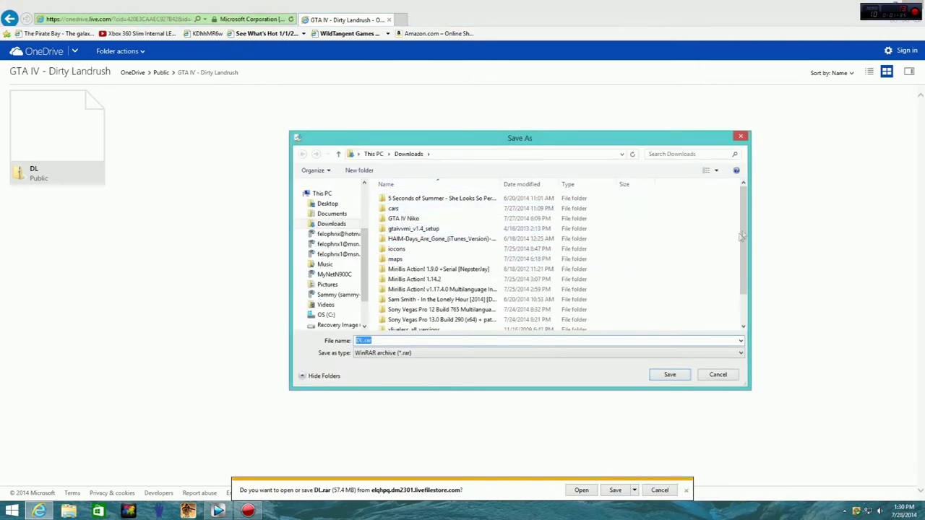
left_click_drag(743, 248, 737, 274)
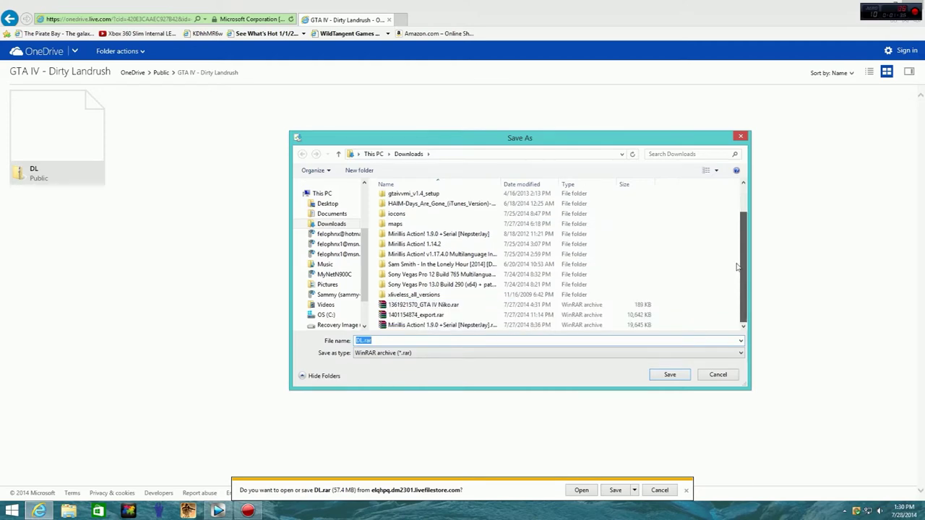
left_click_drag(738, 266, 740, 225)
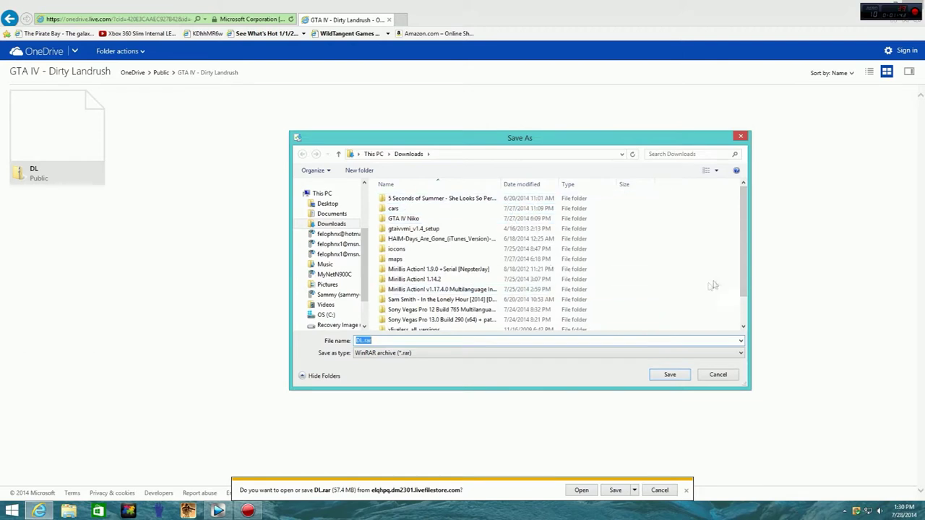
left_click(665, 375)
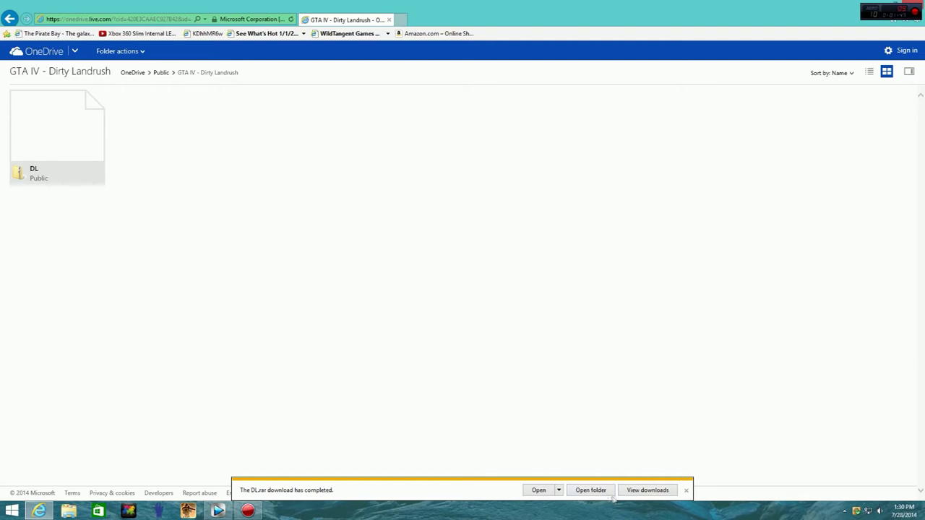
Open the folder containing the finished download and locate DL.rar in it.
left_click(600, 491)
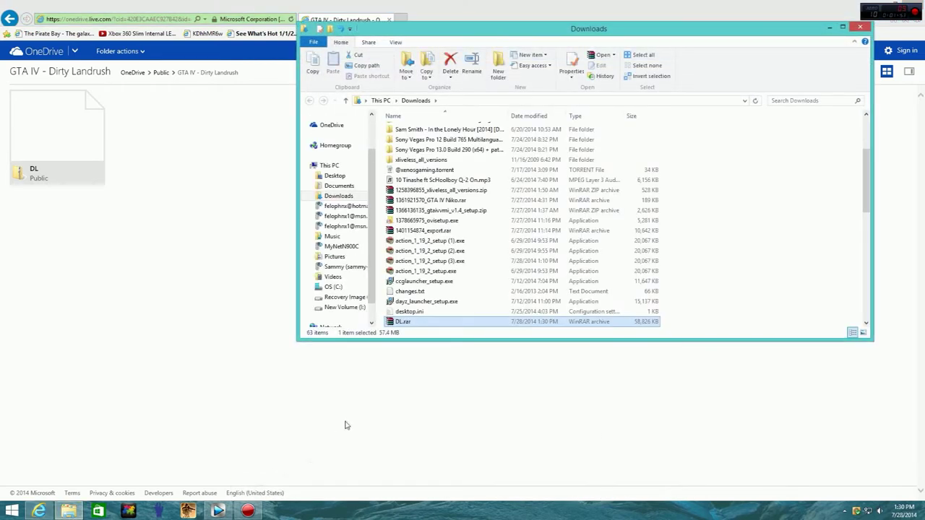
scroll(423, 323, "down", 6)
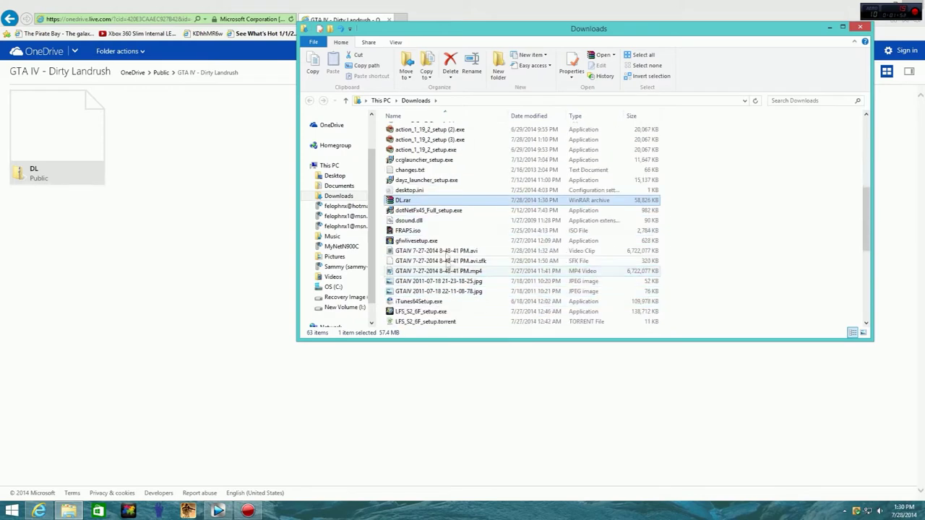
scroll(419, 161, "up", 10)
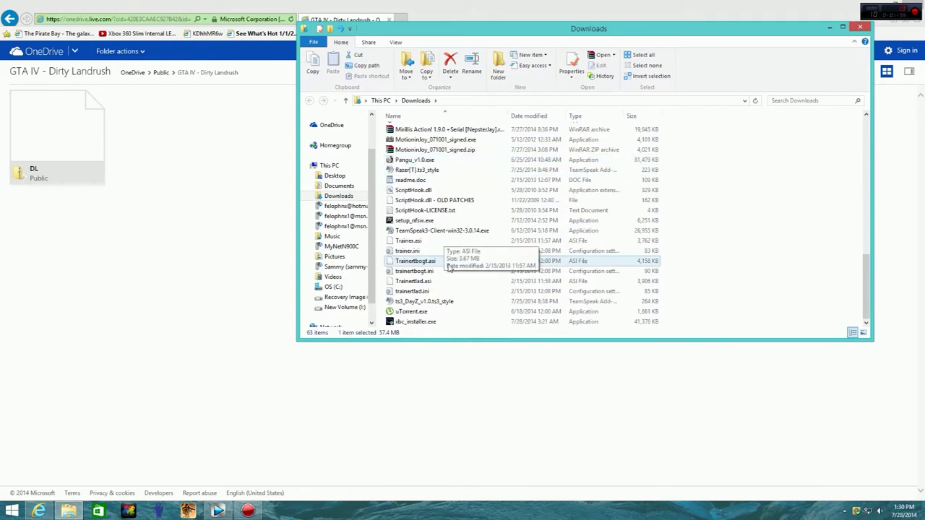
scroll(463, 324, "down", 3)
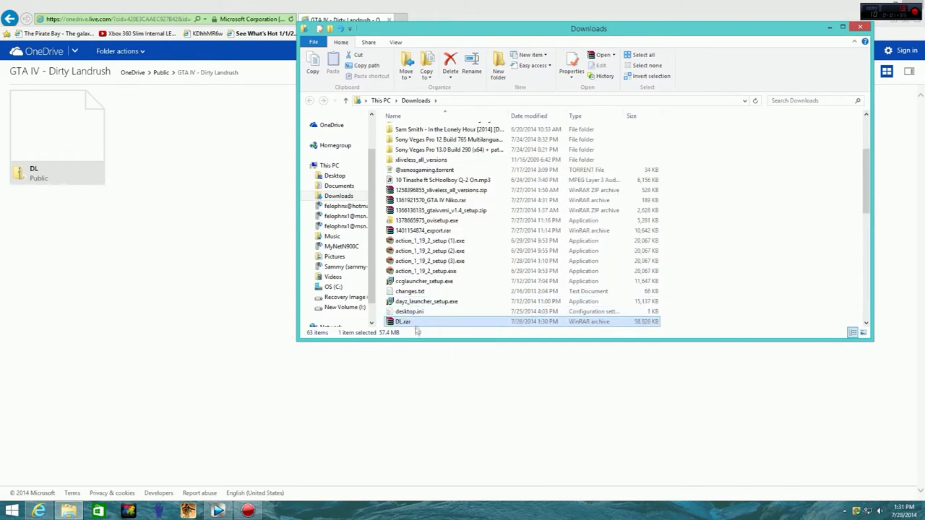
right_click(423, 291)
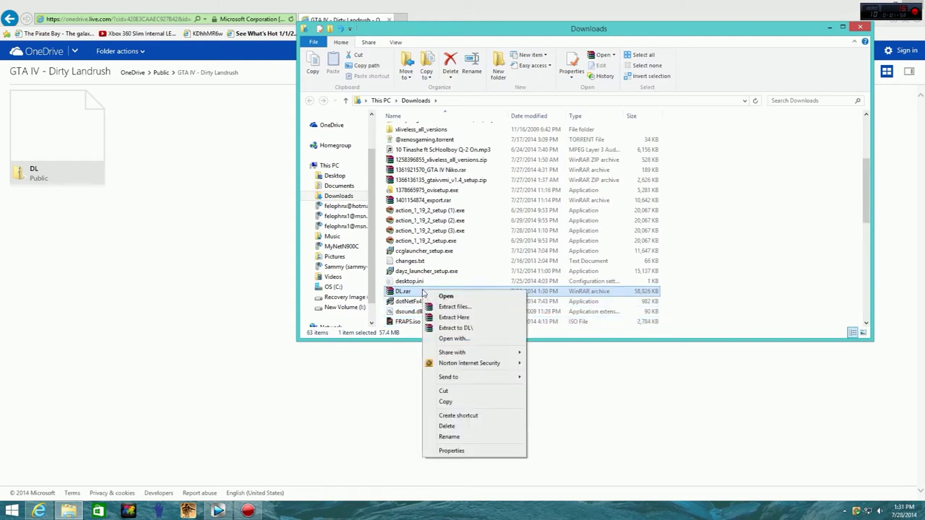
left_click(382, 284)
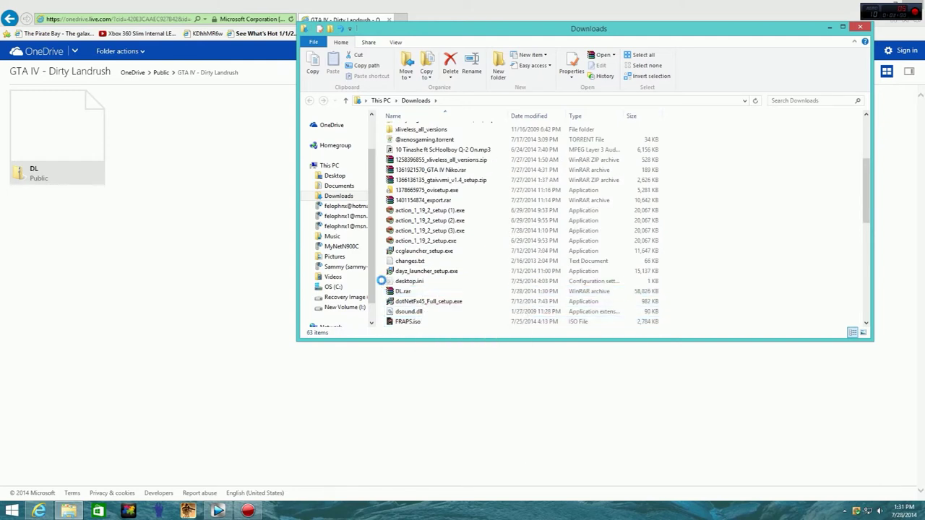
Create a new folder in Downloads and try to name it maps, dismissing the merge with the existing folder.
right_click(383, 282)
mouse_move(495, 397)
left_click(521, 397)
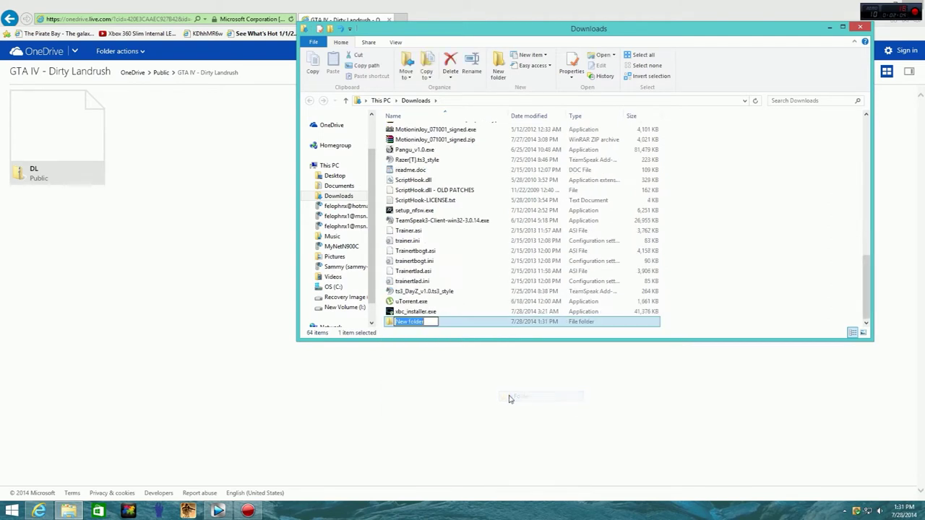
type("maps")
key("Return")
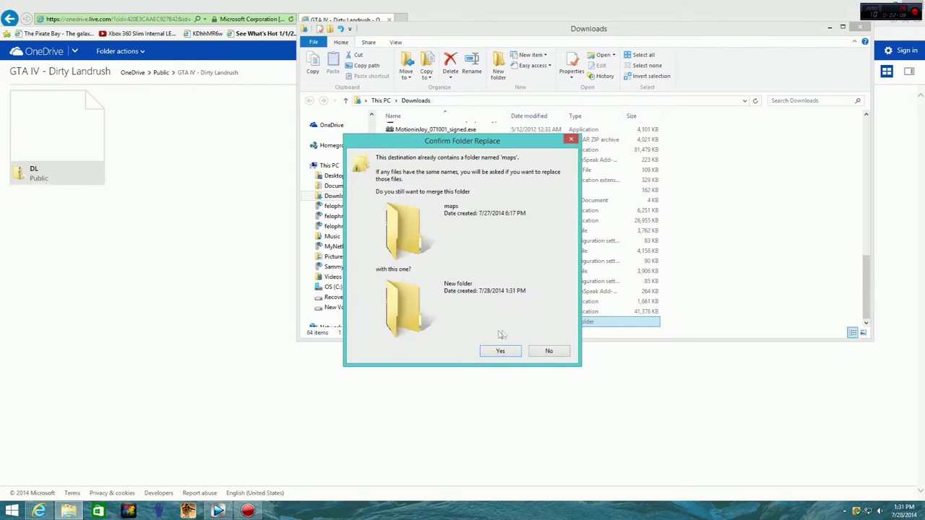
left_click(563, 141)
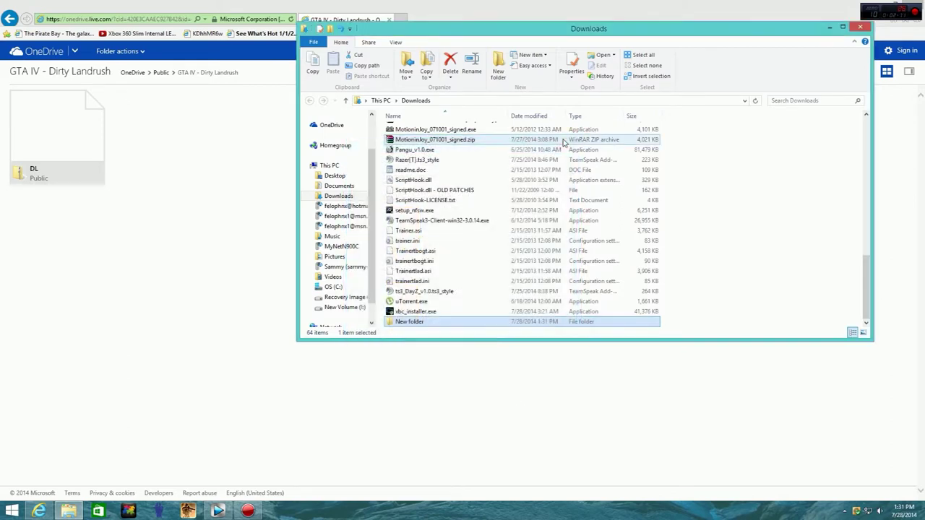
Open the existing maps folder in Downloads, check its common subfolder and return to maps.
scroll(403, 267, "up", 6)
scroll(403, 267, "up", 5)
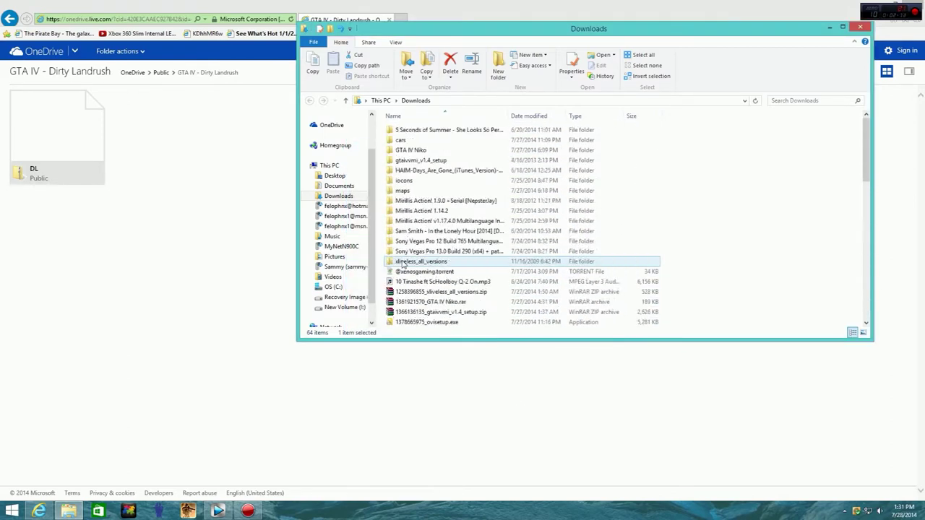
double_click(419, 193)
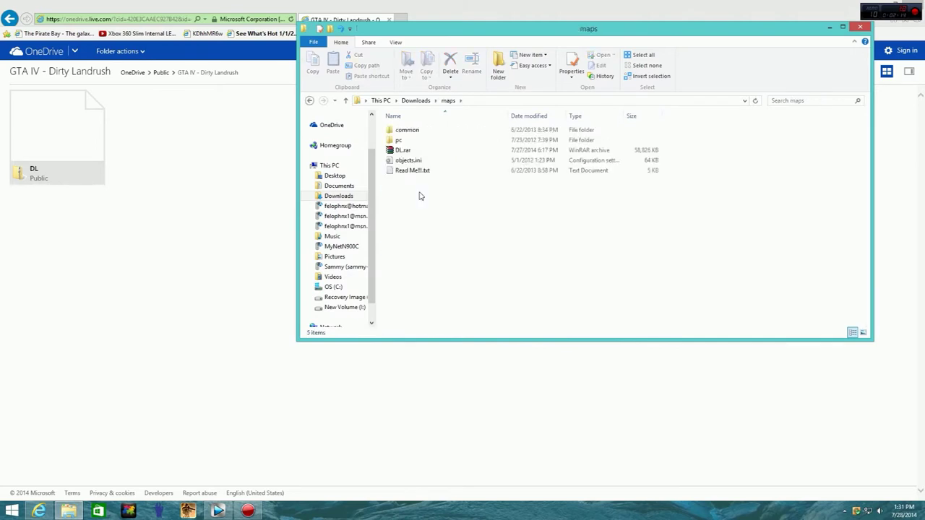
double_click(428, 131)
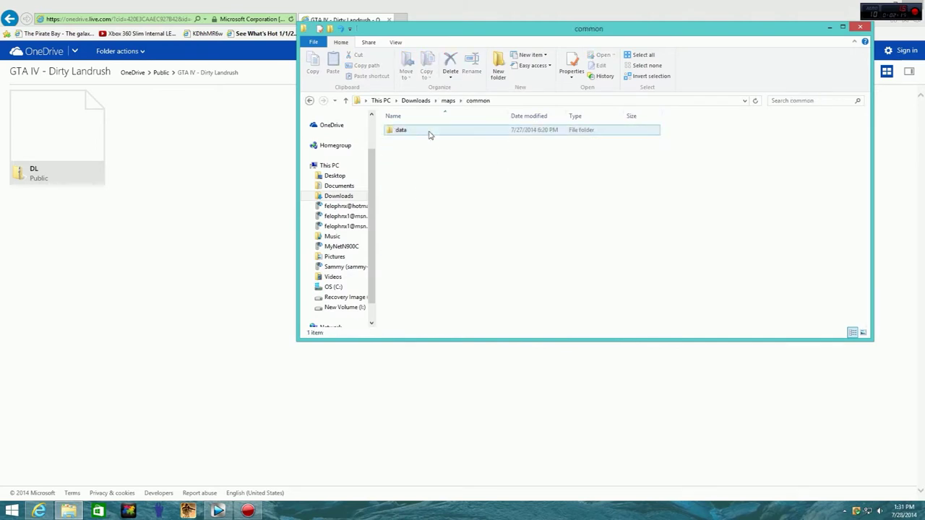
left_click(309, 101)
Extract DL.rar directly into the maps folder, replacing all existing files, and move the archive to the Desktop.
right_click(439, 153)
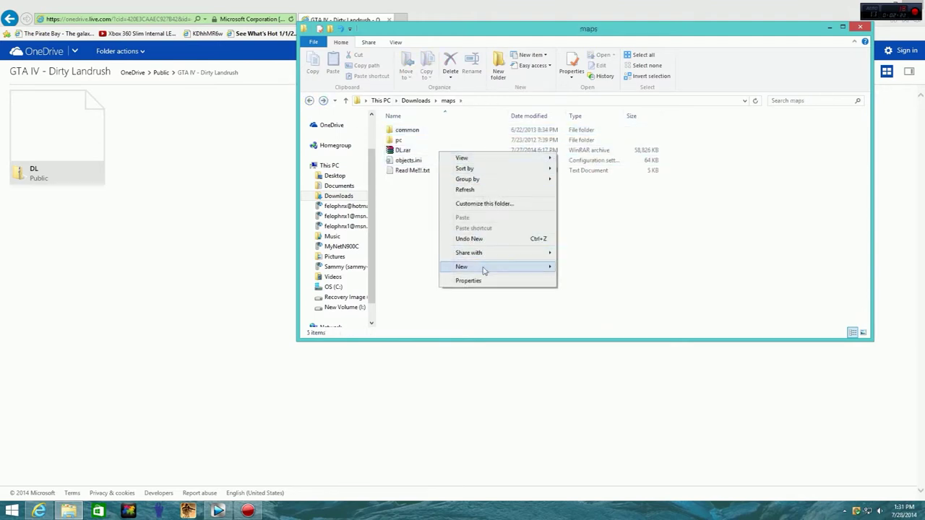
right_click(396, 154)
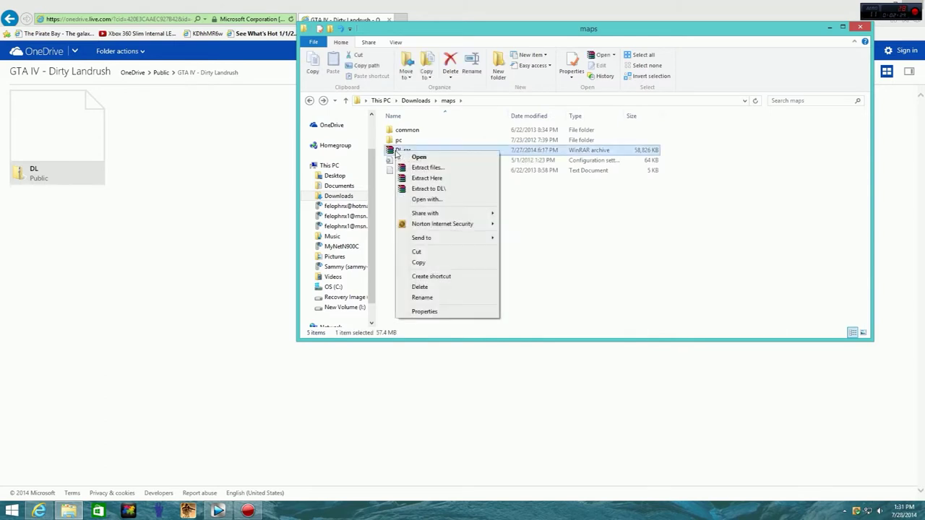
left_click(438, 178)
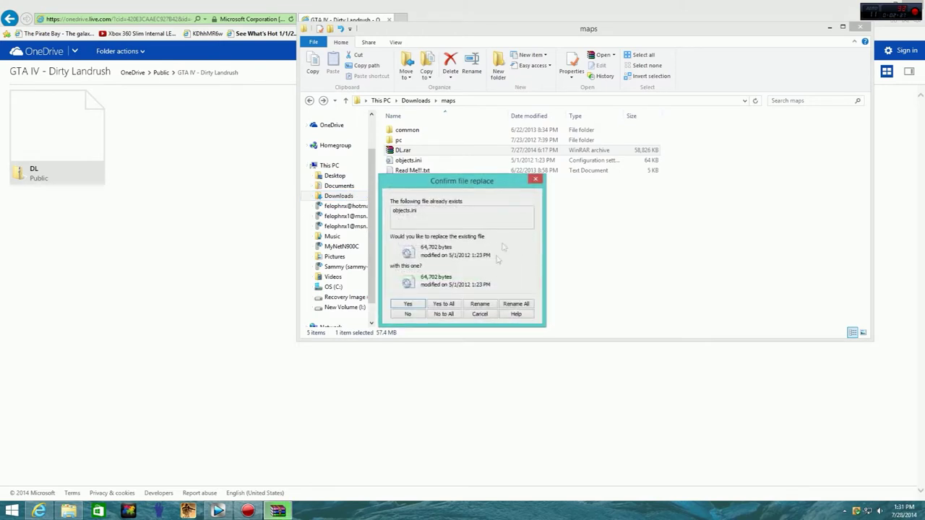
left_click(444, 303)
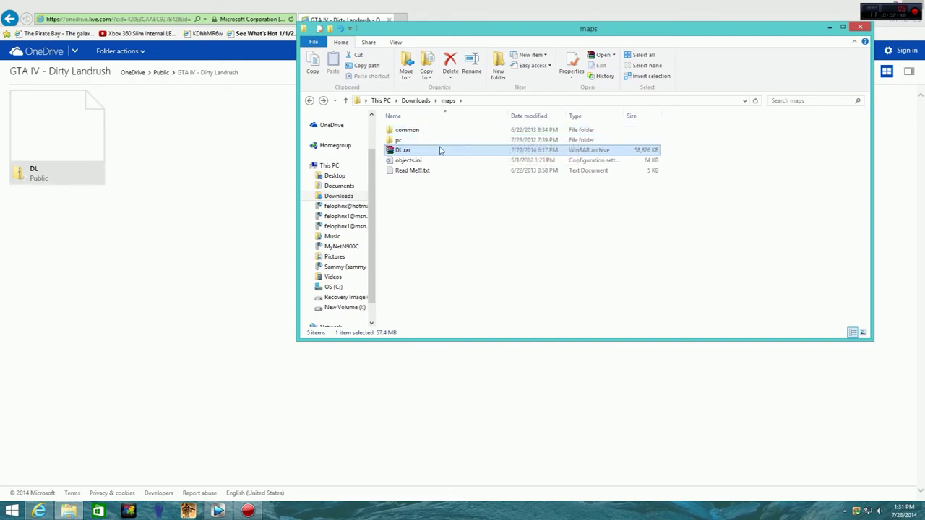
left_click_drag(439, 150, 333, 179)
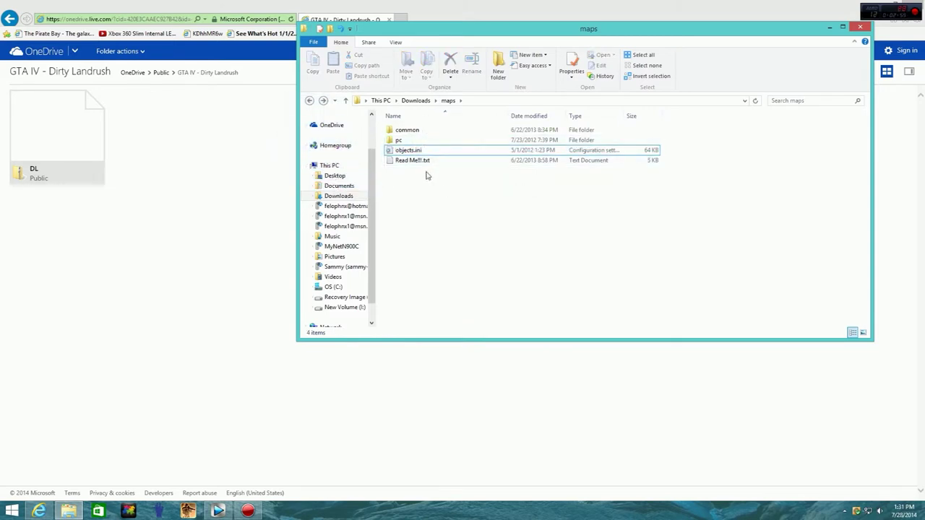
Read through the map mod's installation instructions in Read Me!!!.txt and close the file.
double_click(427, 161)
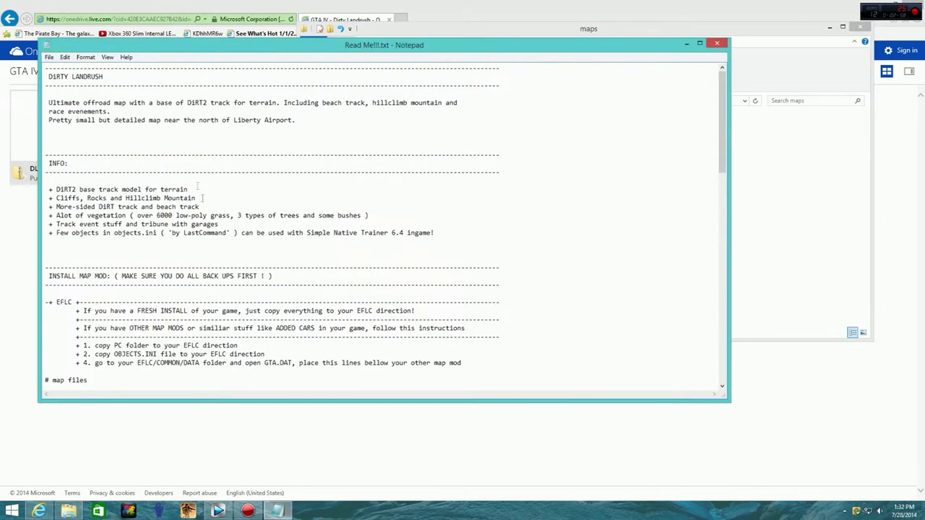
scroll(181, 118, "down", 12)
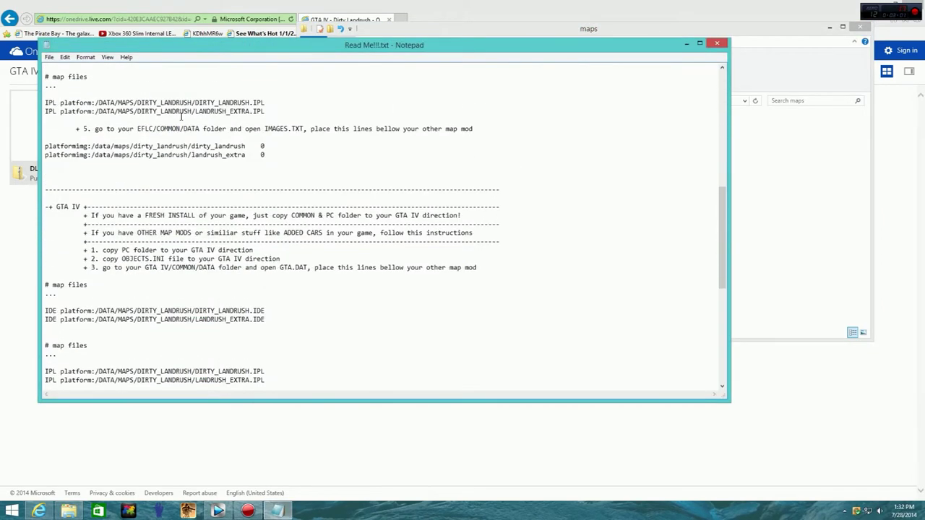
scroll(180, 117, "up", 10)
left_click_drag(189, 189, 328, 203)
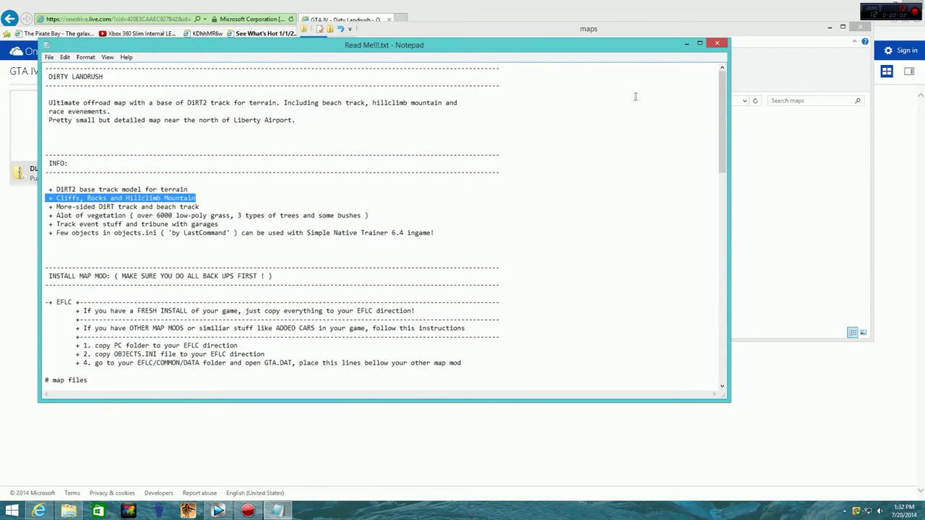
left_click(714, 43)
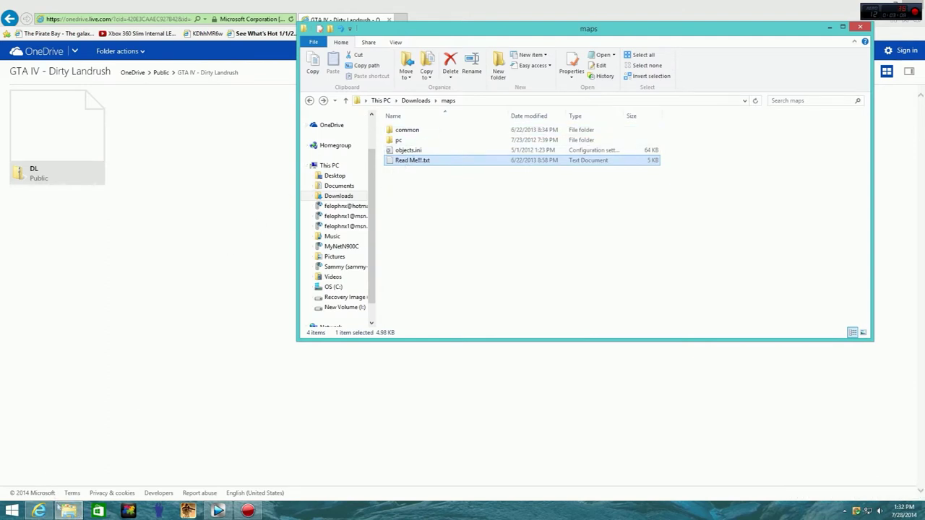
Open a second File Explorer window at the Grand Theft Auto IV folder in C:\Program Files (x86)\Rockstar Games.
right_click(68, 511)
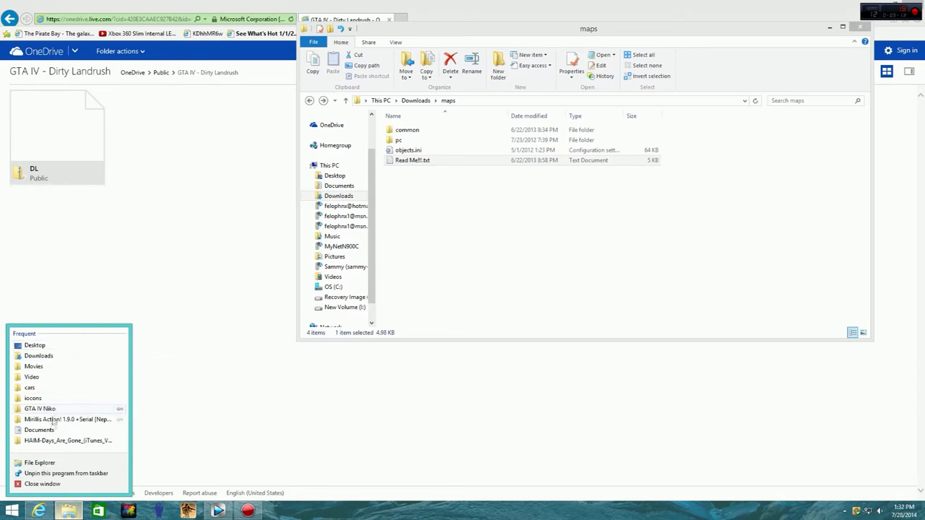
left_click(45, 463)
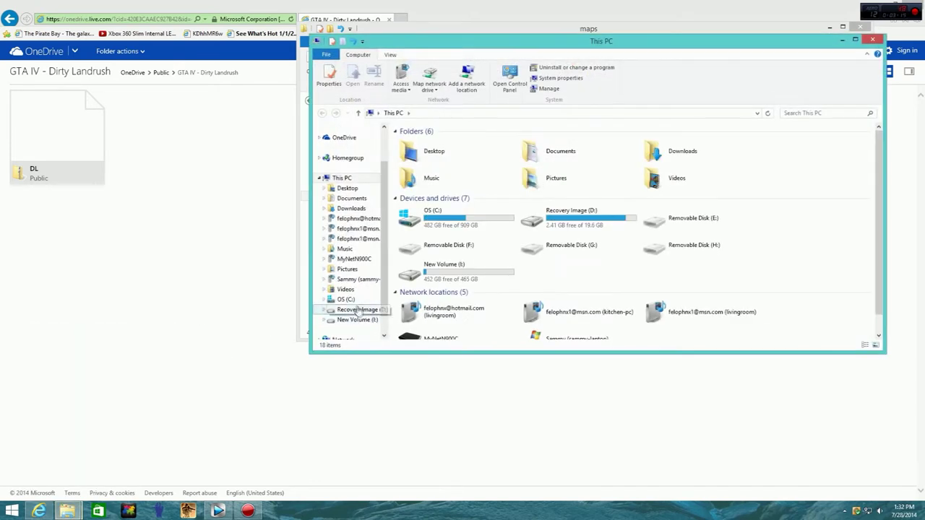
double_click(454, 215)
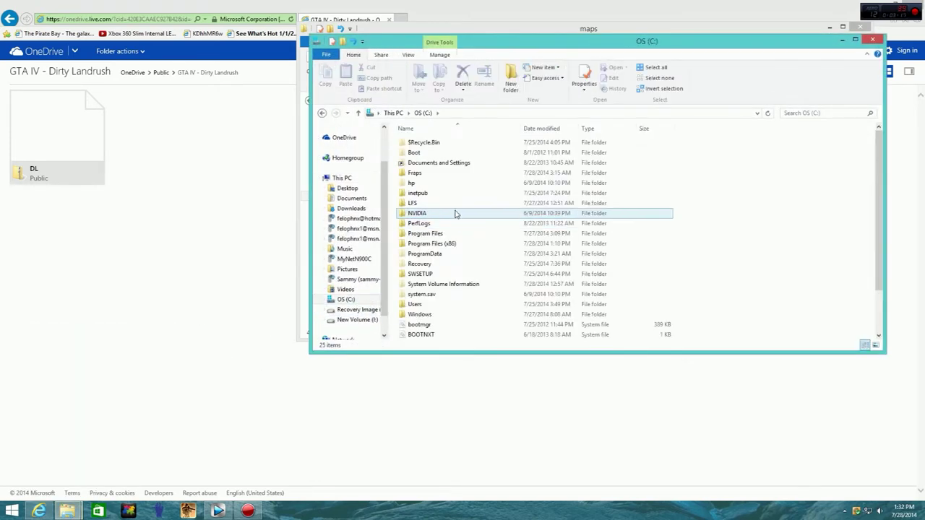
double_click(453, 244)
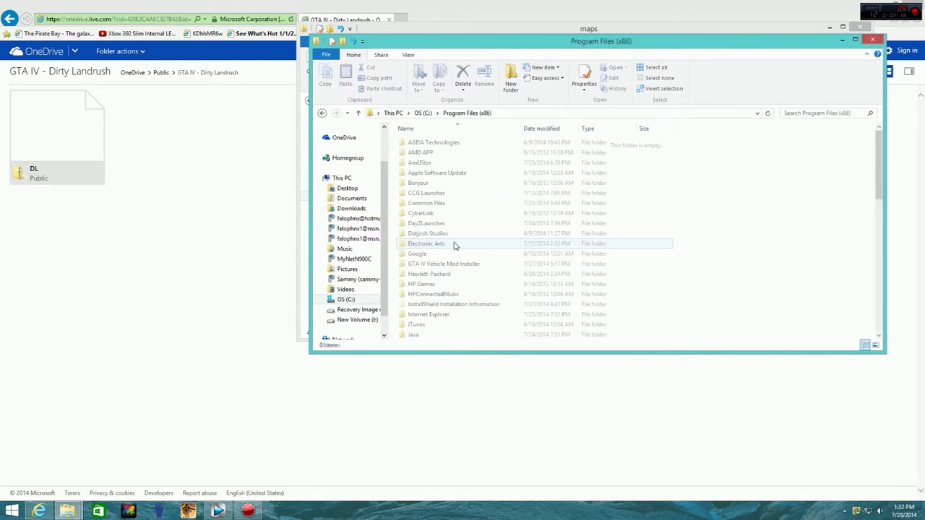
scroll(453, 246, "down", 12)
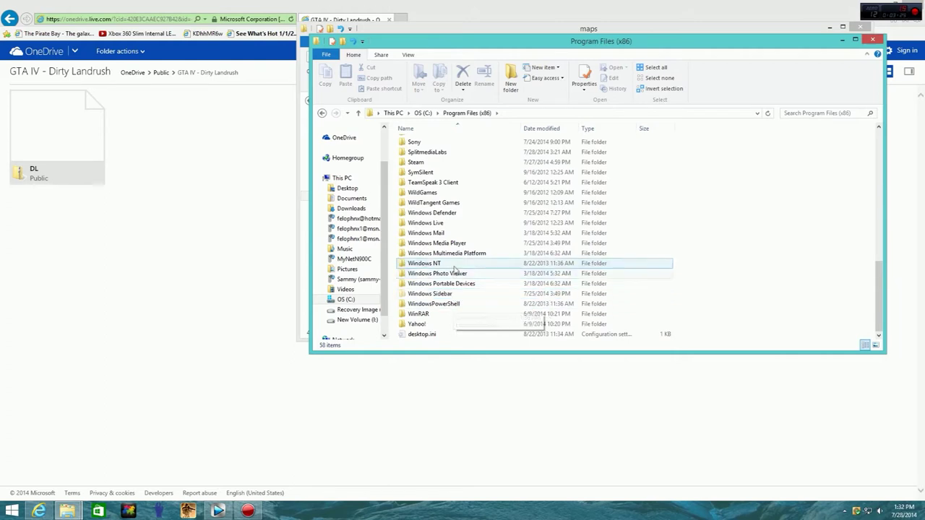
scroll(455, 265, "up", 5)
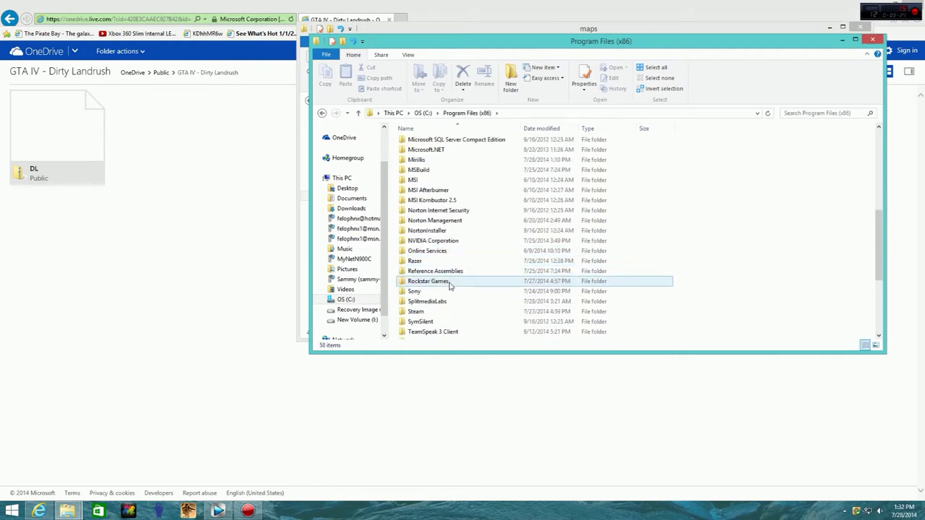
double_click(448, 282)
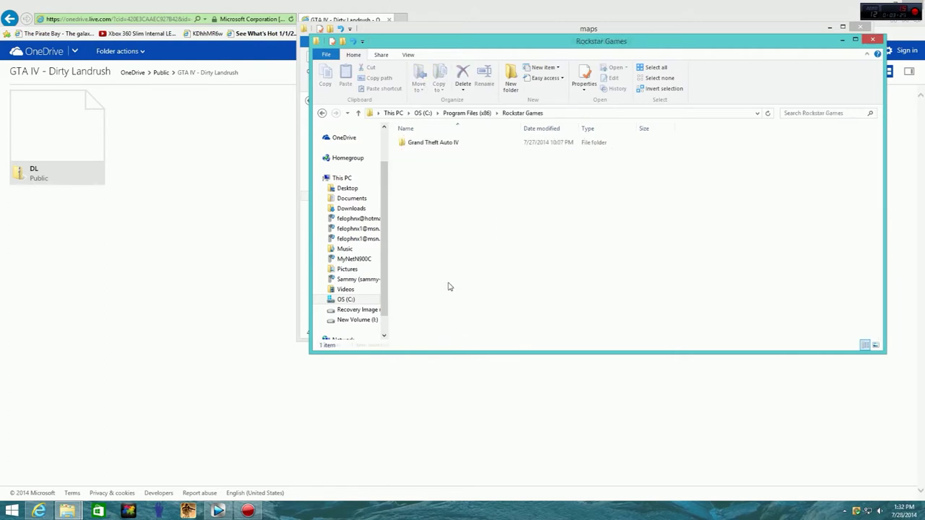
double_click(466, 142)
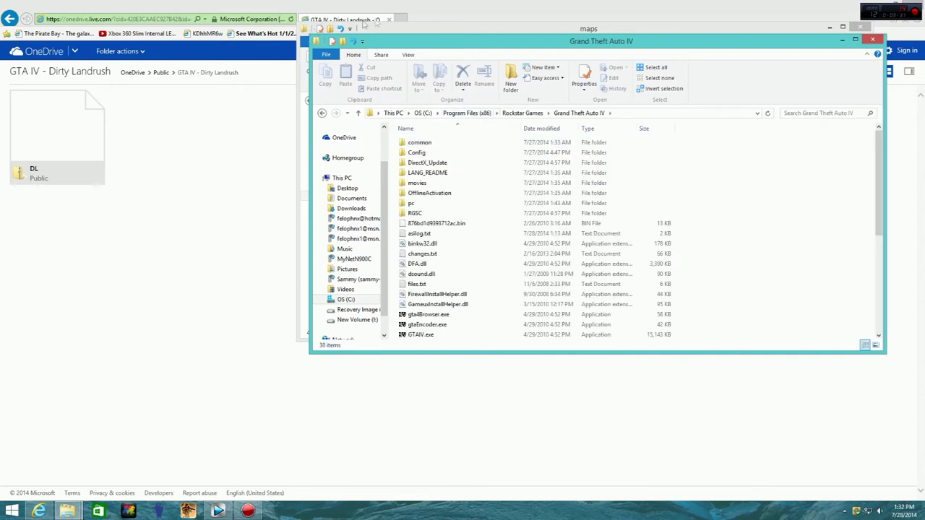
Narrow the maps window and arrange it side by side with the Grand Theft Auto IV window.
left_click_drag(453, 27, 51, 48)
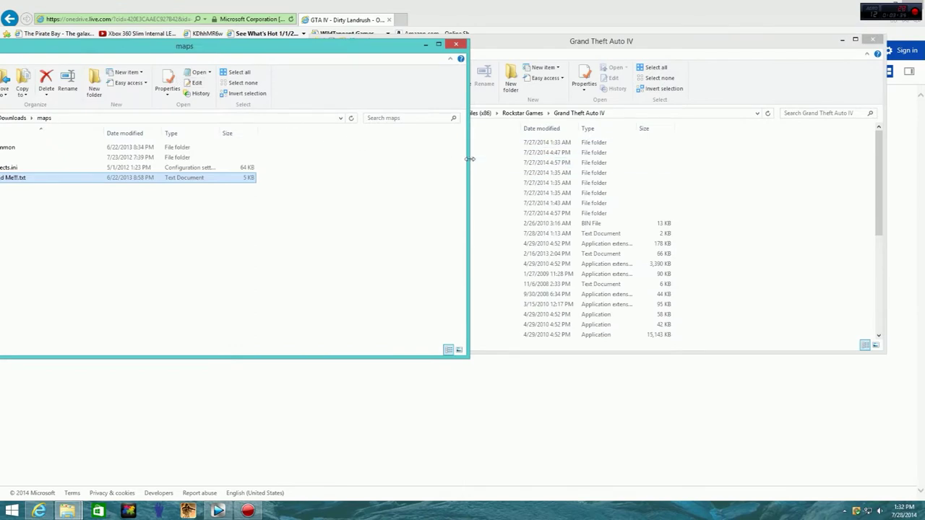
left_click_drag(468, 158, 273, 152)
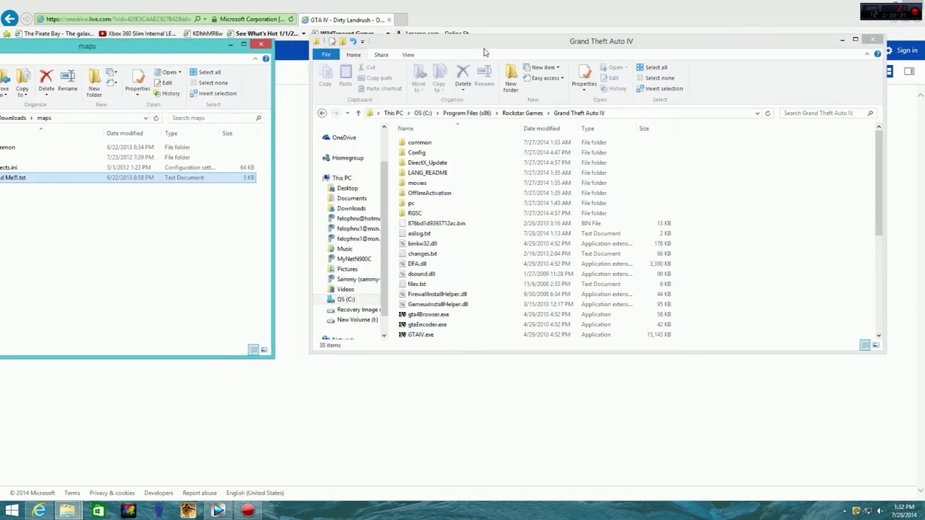
left_click_drag(494, 47, 655, 59)
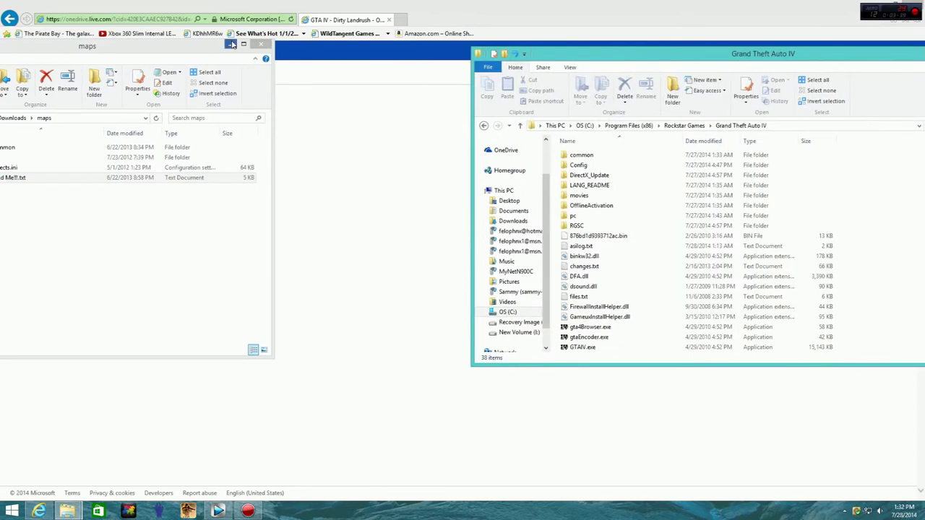
left_click_drag(205, 46, 384, 65)
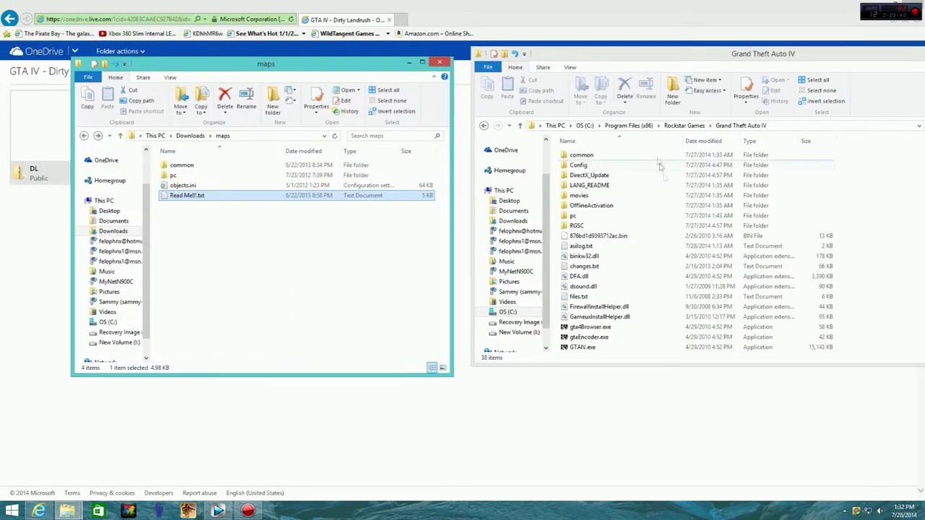
Move gta.dat and images.txt from the mod's common\data folder into the game's common\data folder, replacing the existing files.
double_click(209, 165)
left_click(620, 162)
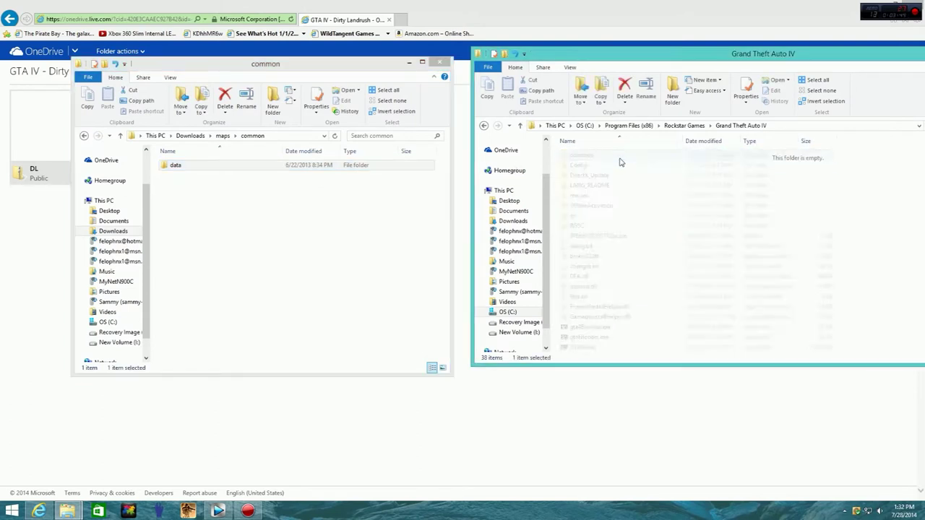
double_click(314, 165)
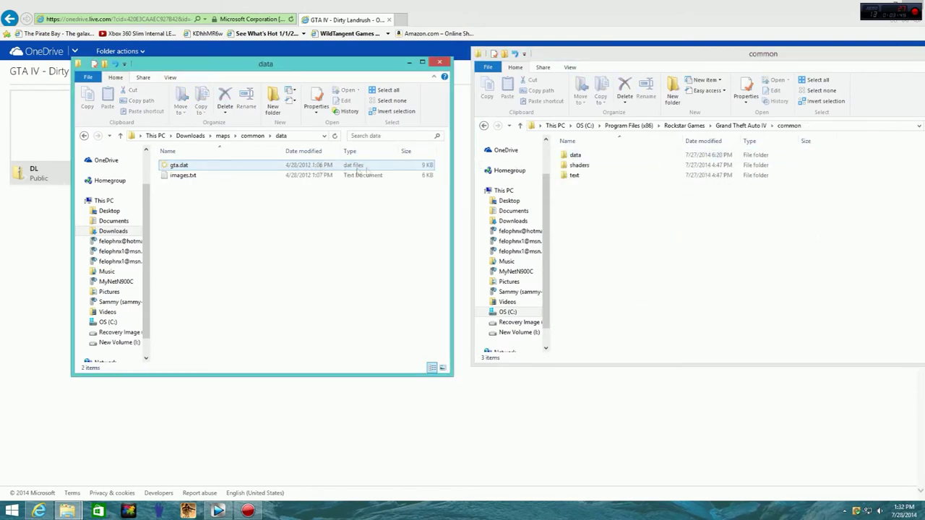
double_click(635, 156)
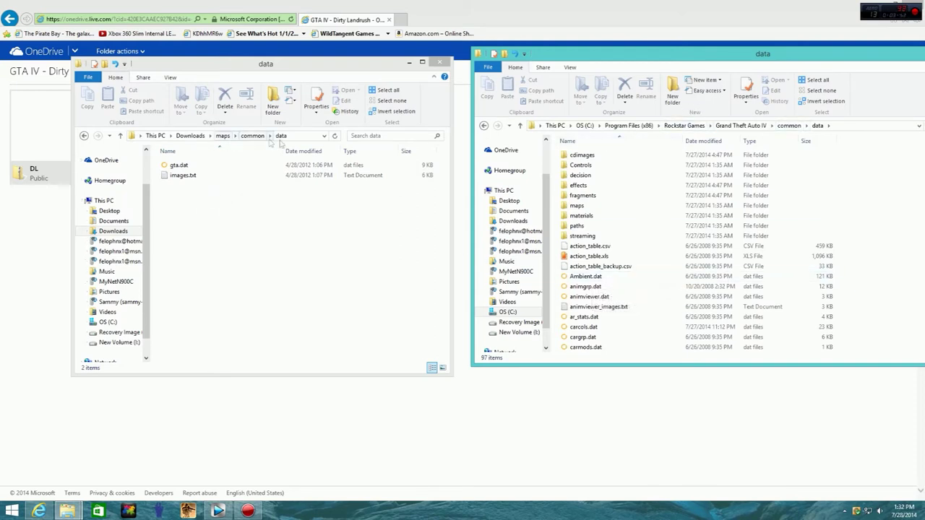
scroll(600, 282, "down", 3)
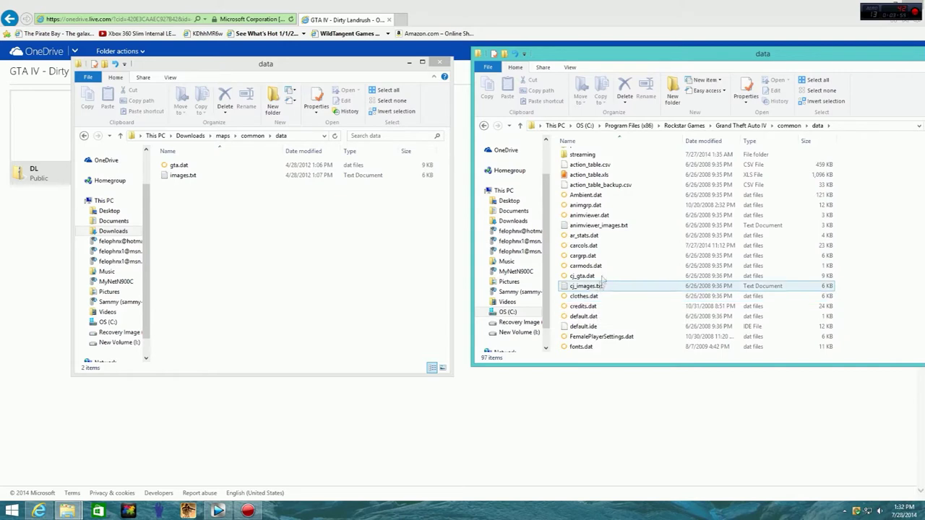
scroll(602, 282, "down", 4)
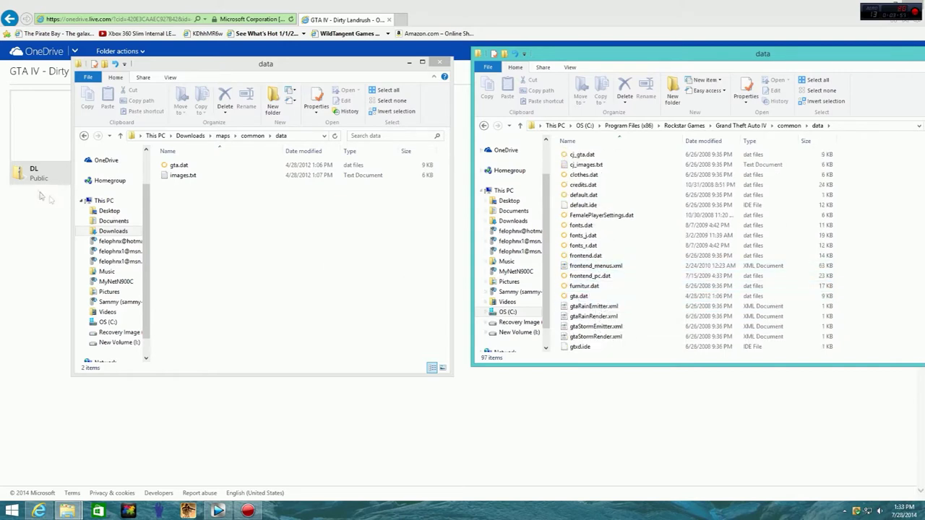
left_click_drag(214, 209, 678, 200)
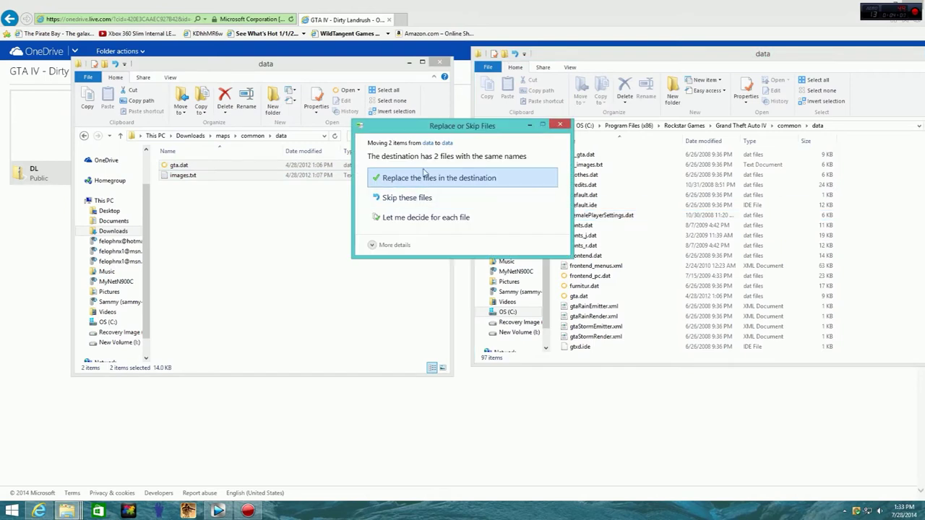
left_click(416, 179)
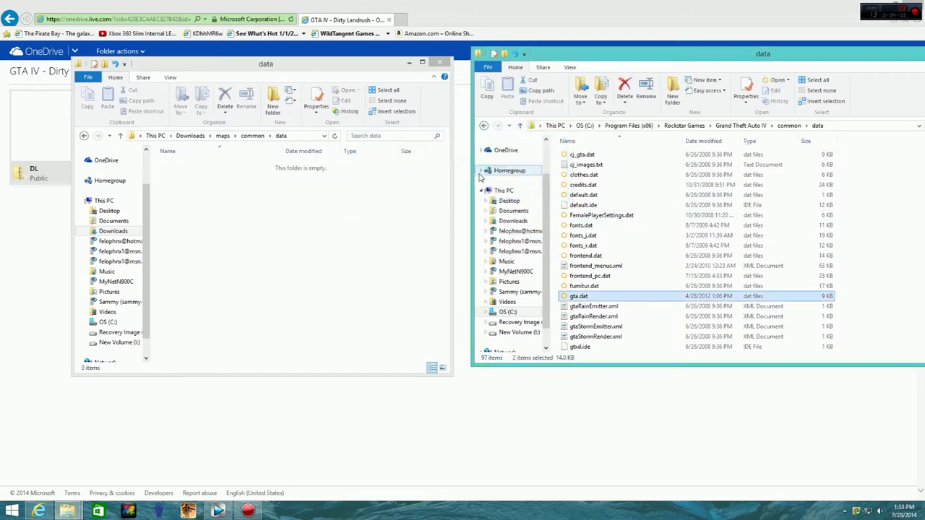
Return the game's folder window from common\data to the Grand Theft Auto IV root folder.
left_click(484, 126)
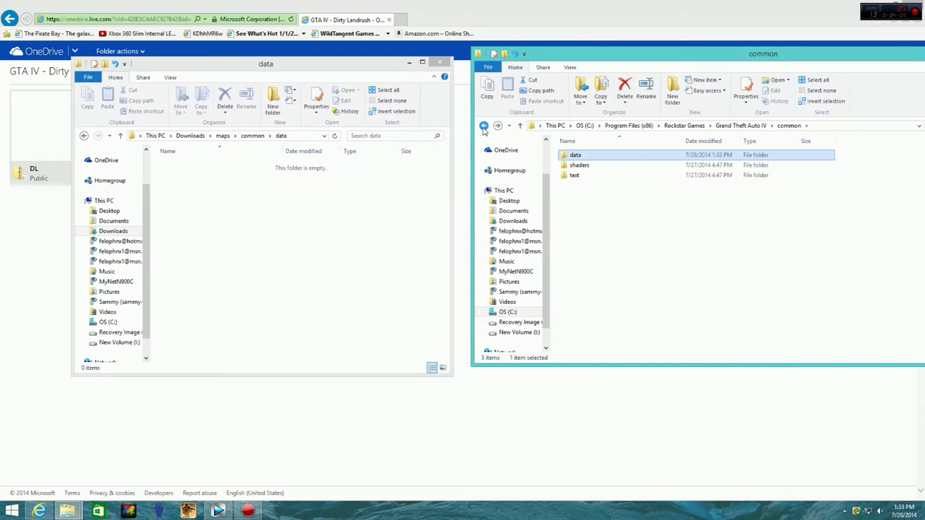
left_click(484, 125)
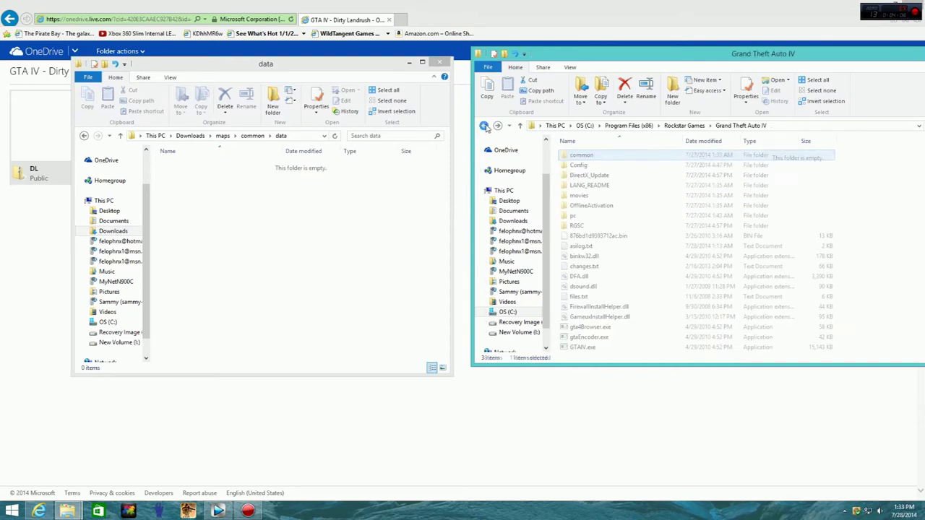
left_click(484, 126)
left_click(498, 126)
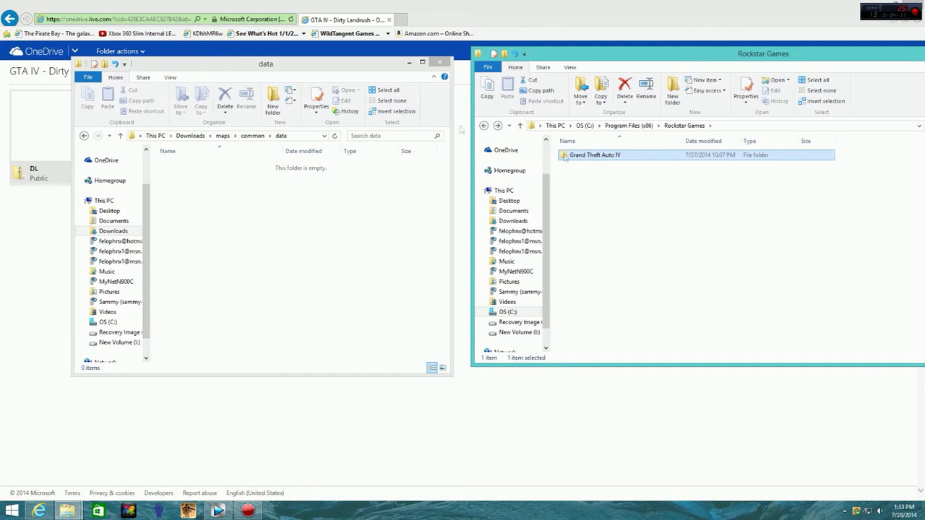
double_click(700, 157)
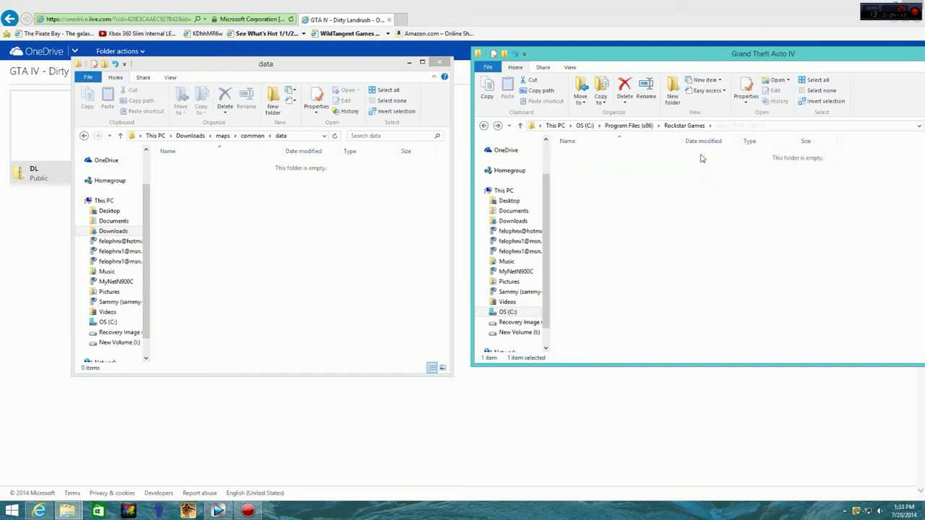
Open pc\data\maps in both the mod and game folders and compare them for the dirty_landrush folder.
left_click(222, 136)
double_click(189, 176)
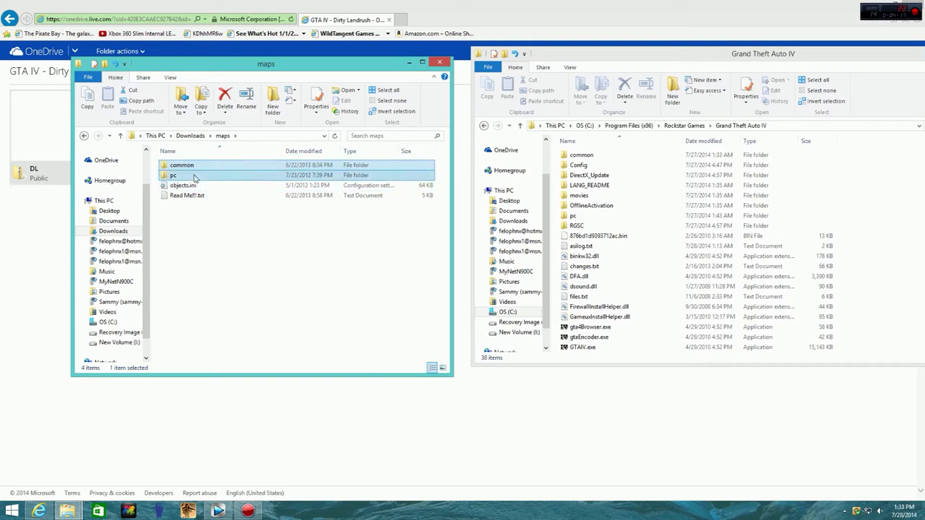
double_click(578, 216)
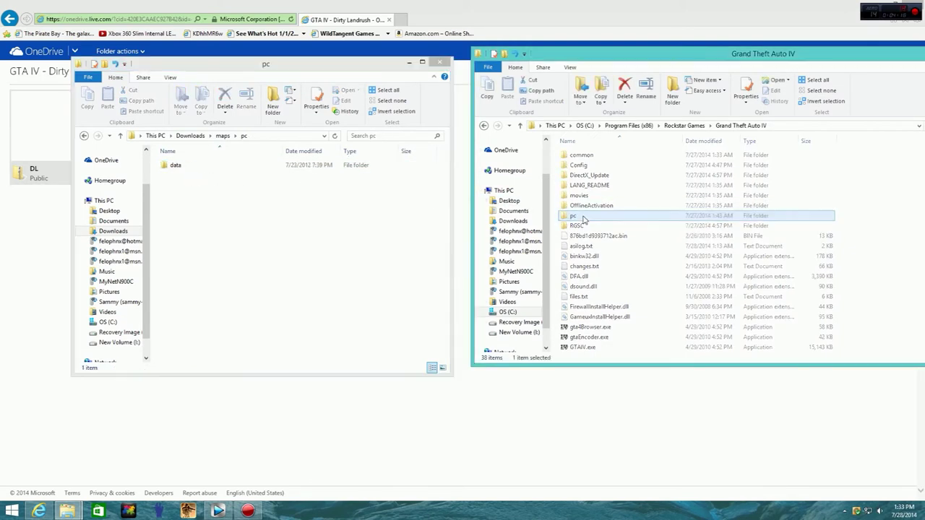
double_click(576, 176)
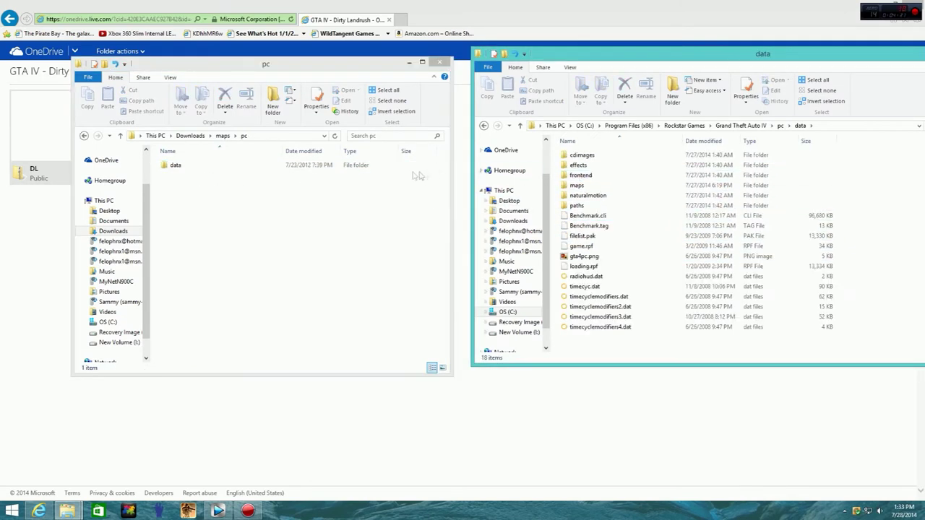
double_click(225, 166)
double_click(225, 165)
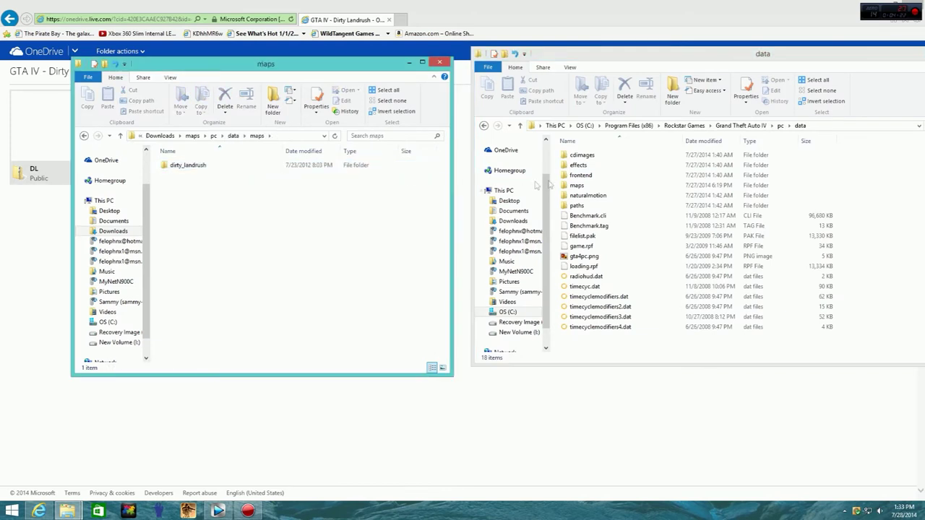
left_click(603, 185)
double_click(599, 190)
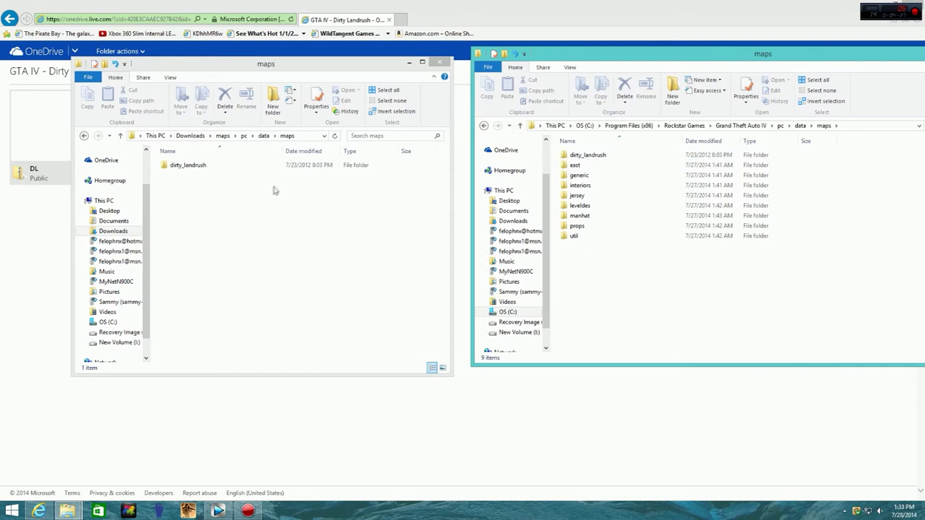
left_click(296, 167)
left_click_drag(296, 169, 189, 169)
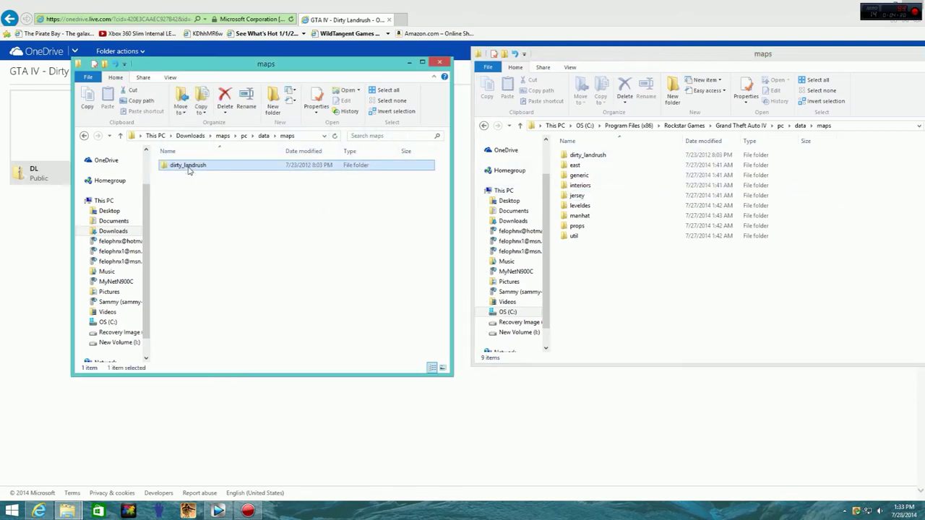
Return both windows to their root folders and move objects.ini from maps into the Grand Theft Auto IV folder.
left_click(482, 126)
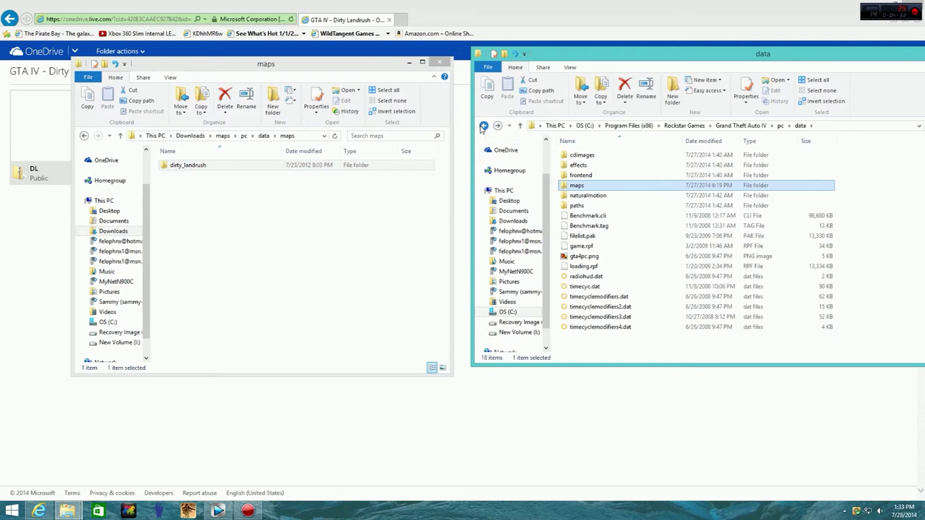
left_click(483, 125)
left_click(483, 126)
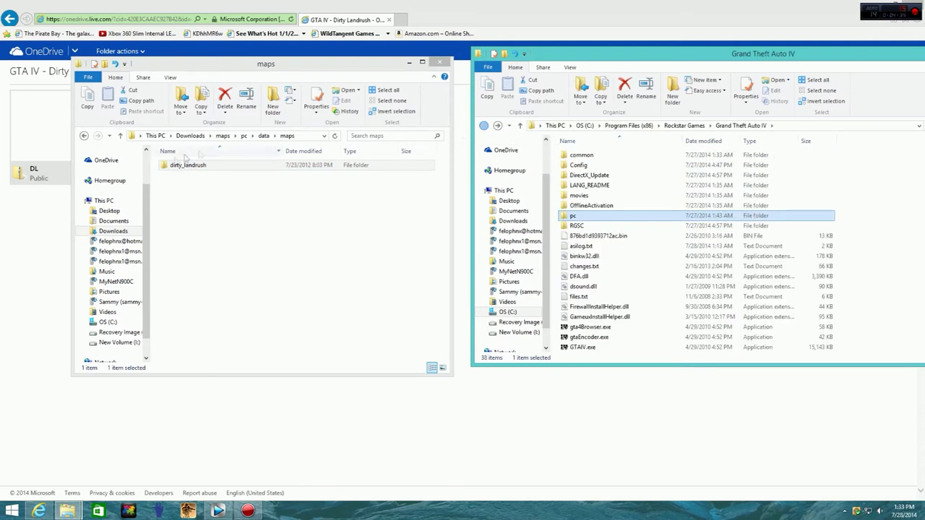
left_click(84, 136)
left_click(84, 136)
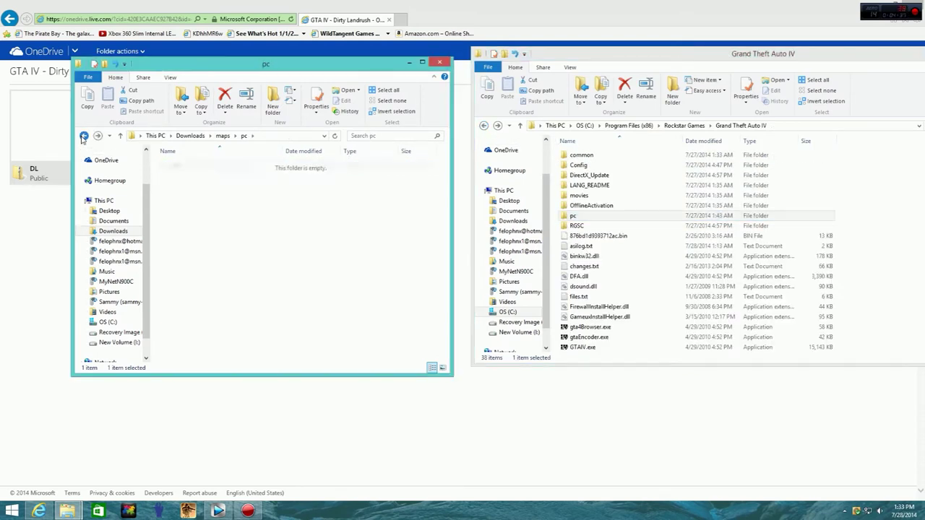
left_click(84, 135)
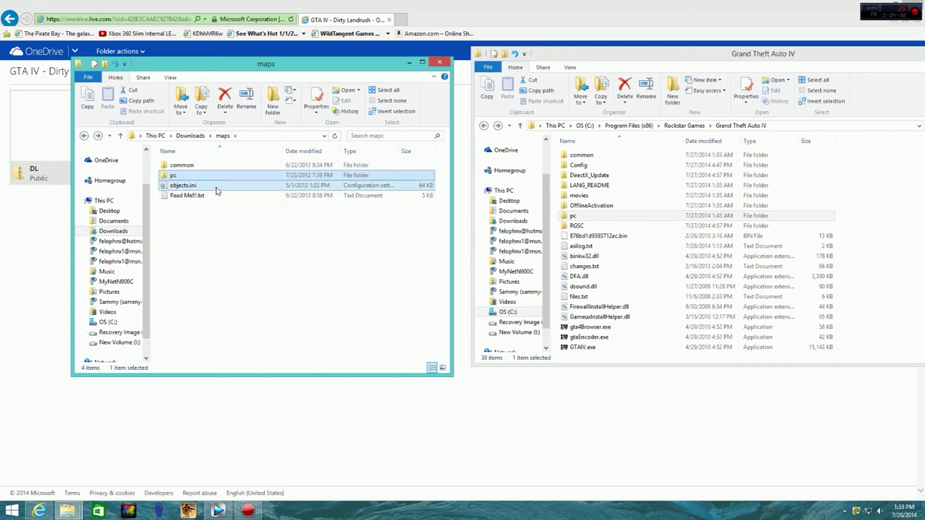
left_click_drag(216, 190, 670, 281)
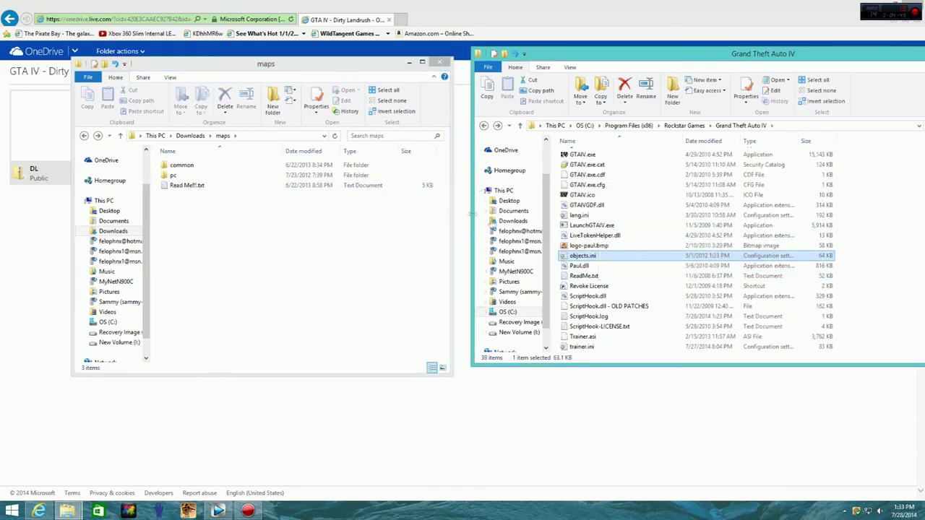
scroll(650, 266, "up", 4)
scroll(649, 263, "down", 4)
scroll(649, 263, "up", 6)
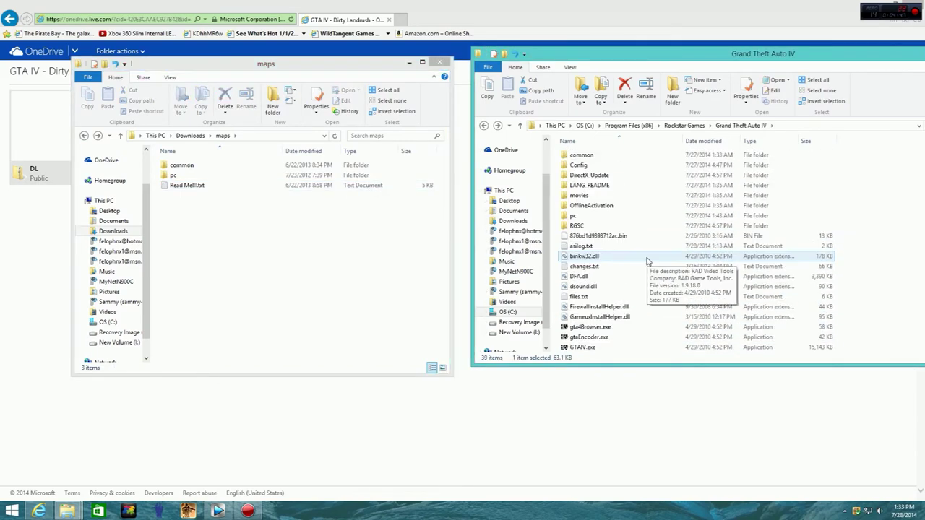
Close the Grand Theft Auto IV and maps folder windows.
left_click(274, 213)
left_click_drag(679, 60, 430, 29)
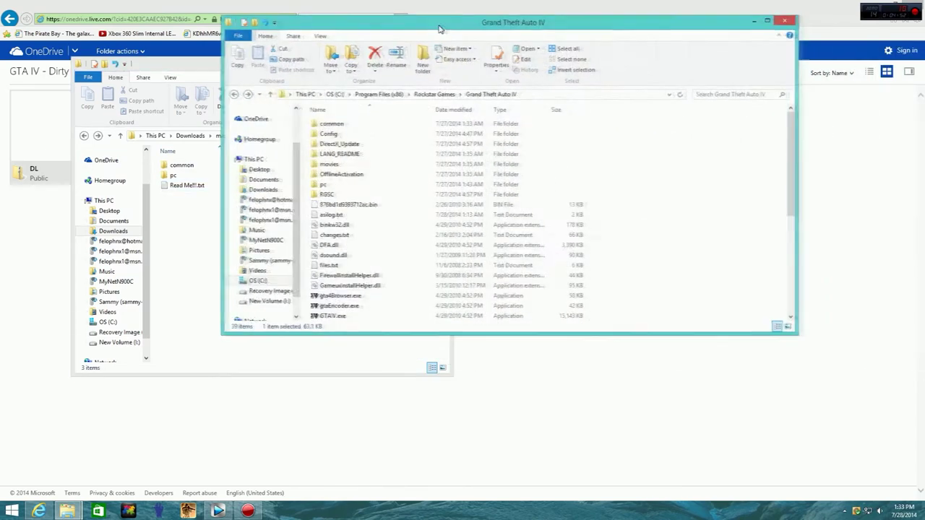
left_click(793, 22)
left_click(438, 63)
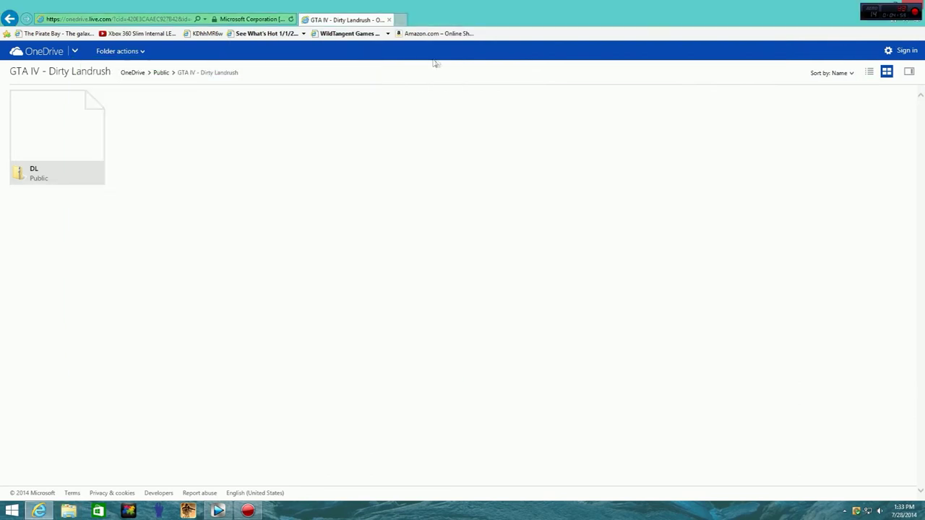